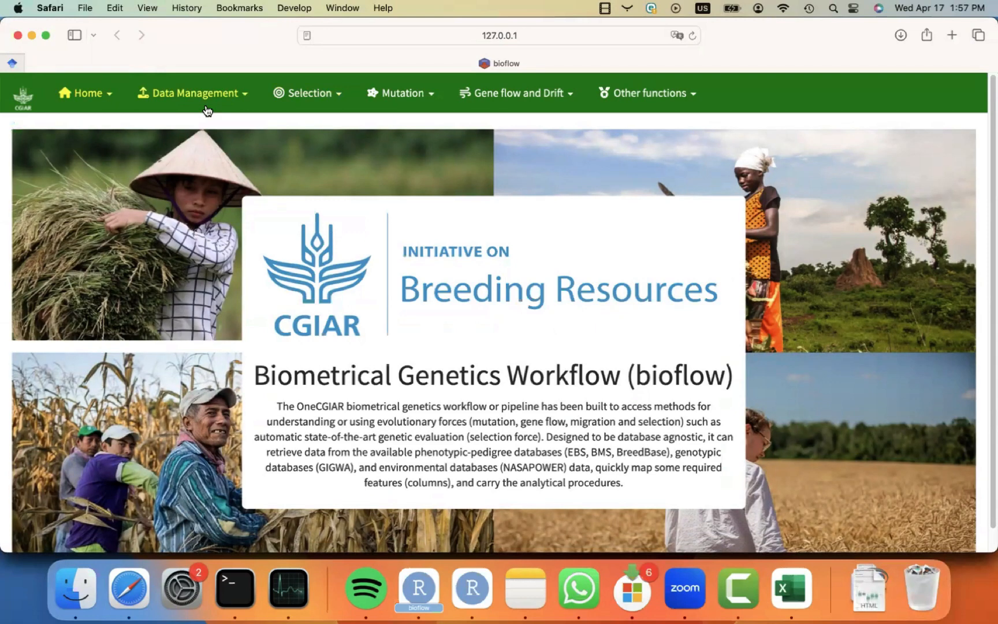
Open the Quality Assurance module for selection and switch to its optional Genetic QA/QC section.
left_click(207, 110)
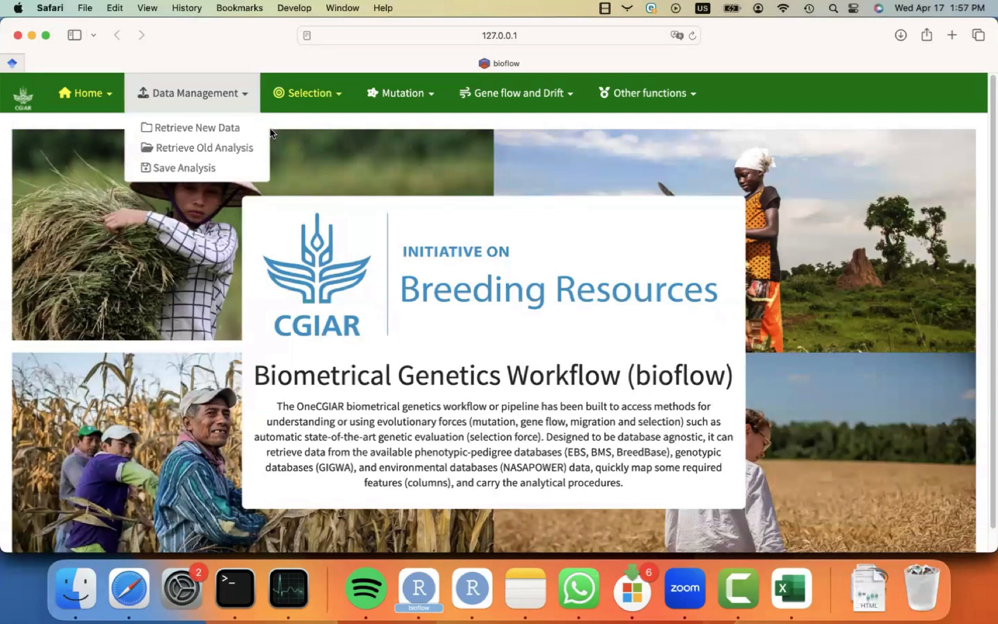
left_click(317, 95)
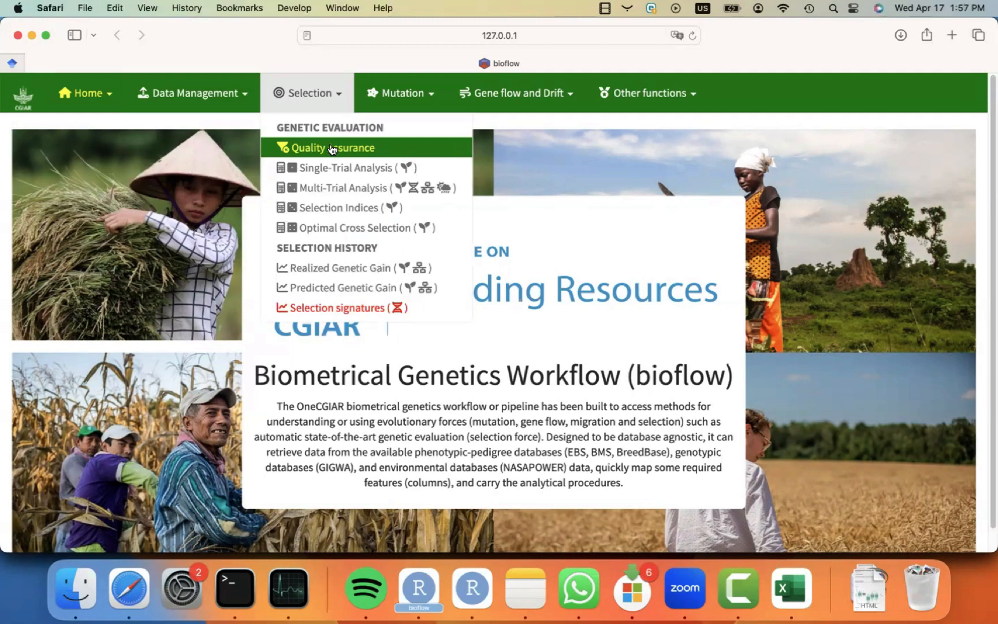
left_click(331, 149)
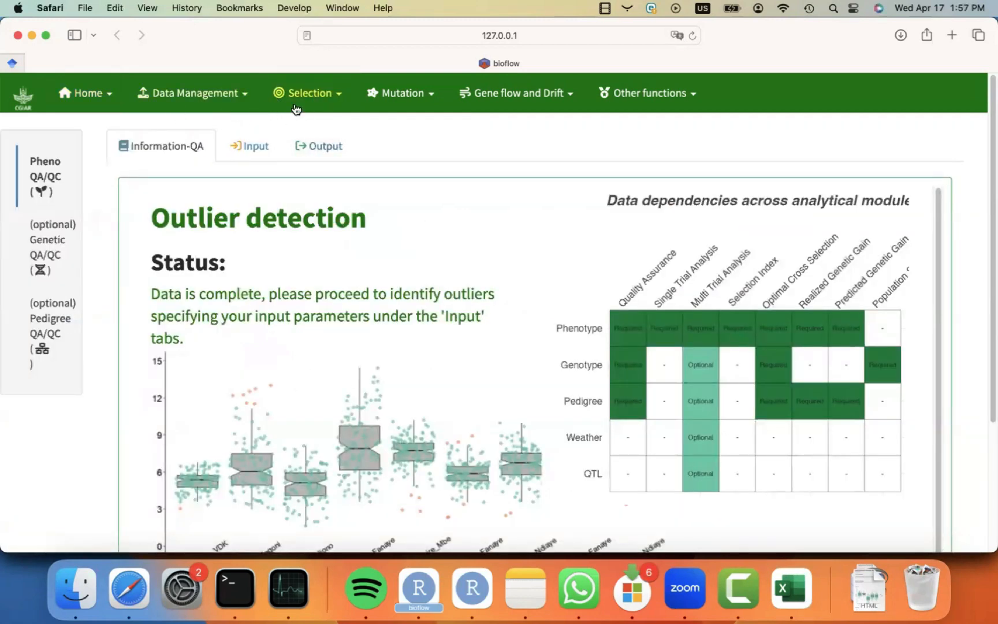
left_click(312, 98)
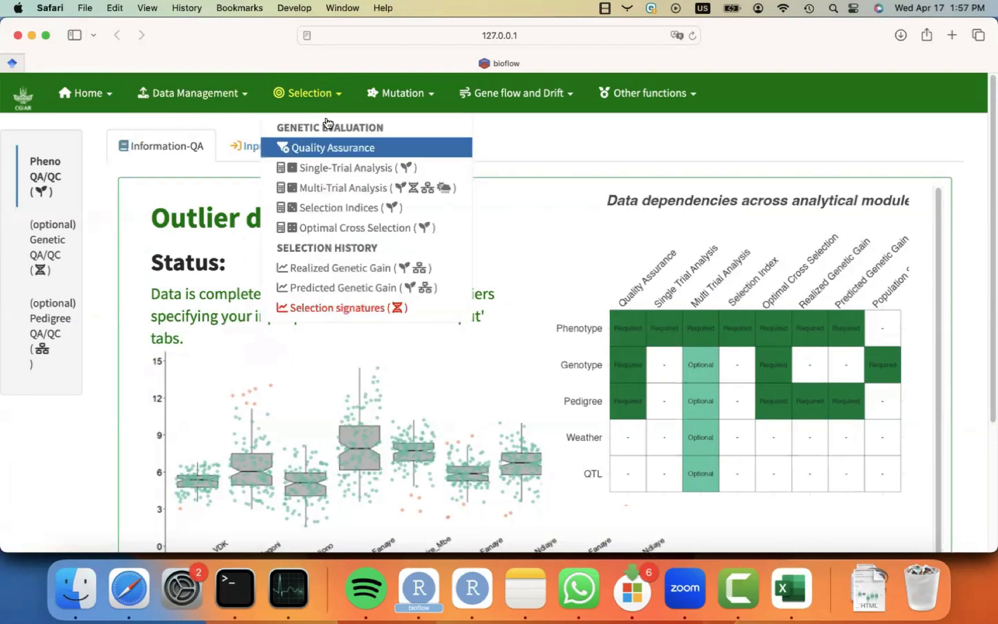
left_click(184, 185)
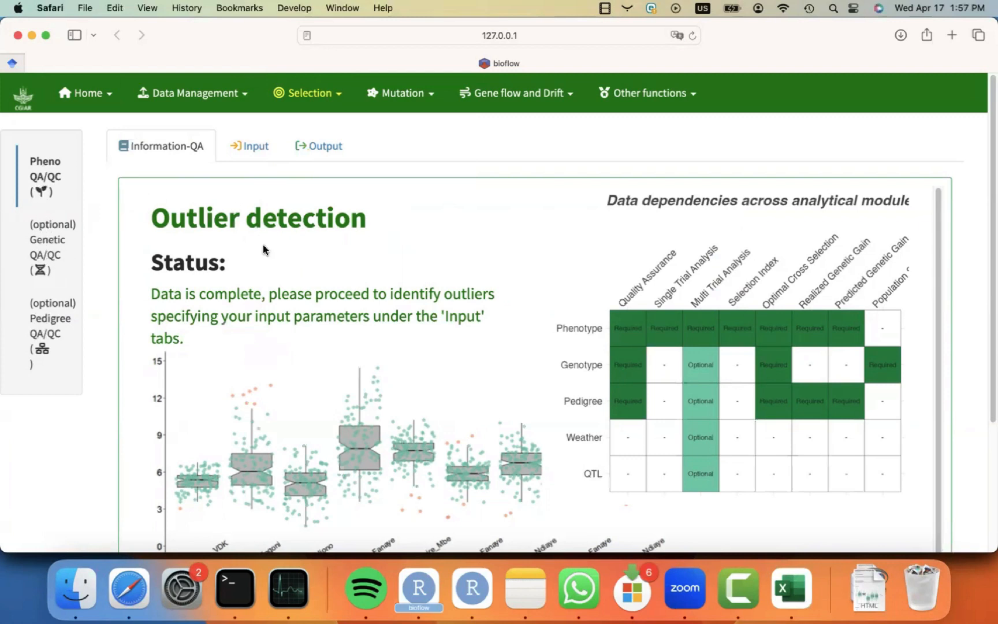
left_click(39, 241)
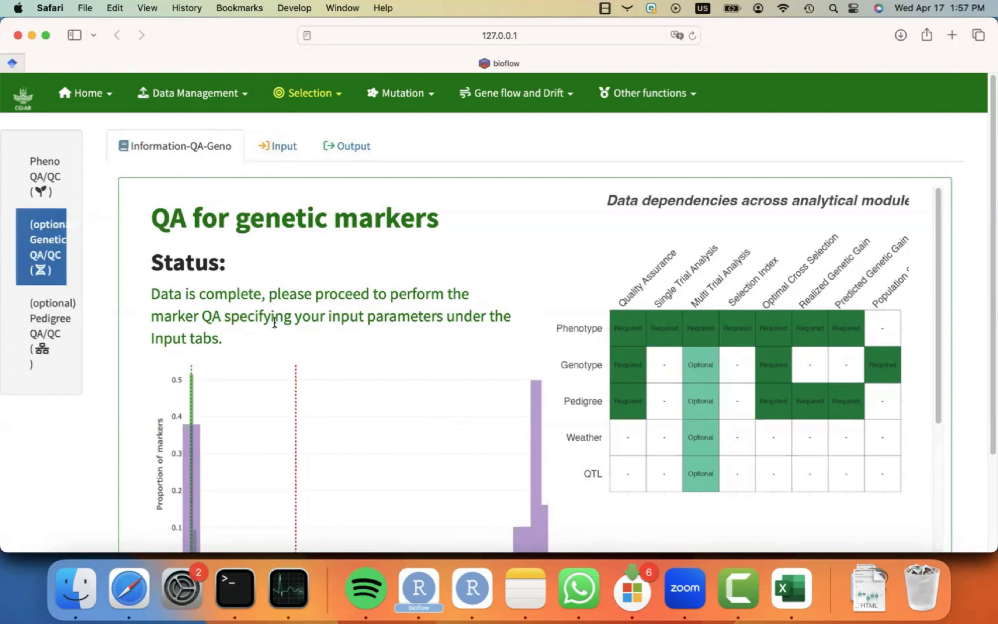
Read the genetic marker QA information, covering the example plot, data dependencies, threshold descriptions, additional settings and references.
scroll(275, 322, "down", 3)
scroll(283, 304, "up", 3)
scroll(223, 344, "down", 3)
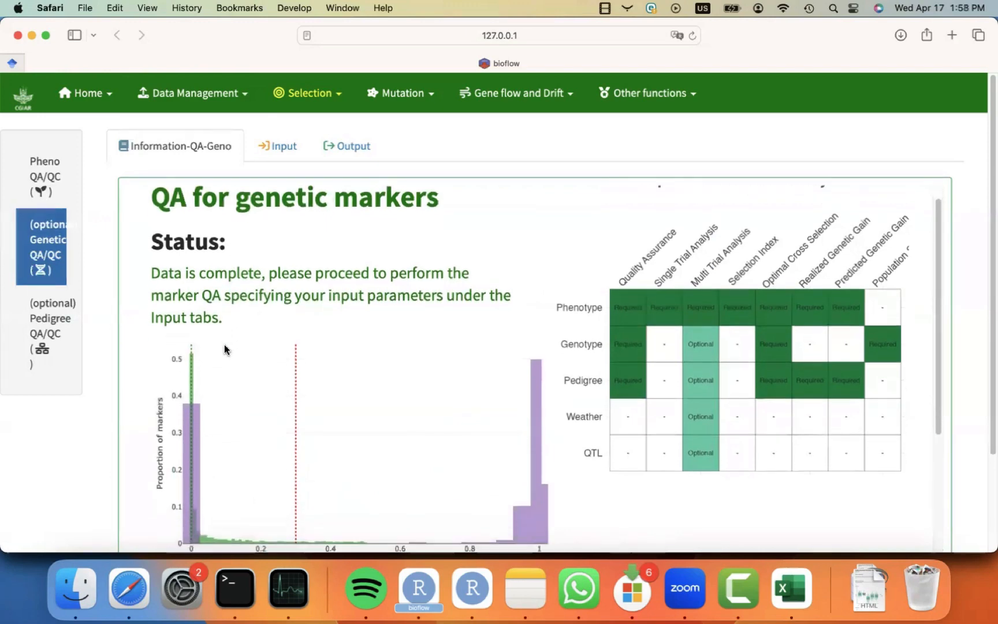
scroll(223, 345, "up", 2)
scroll(624, 304, "up", 1)
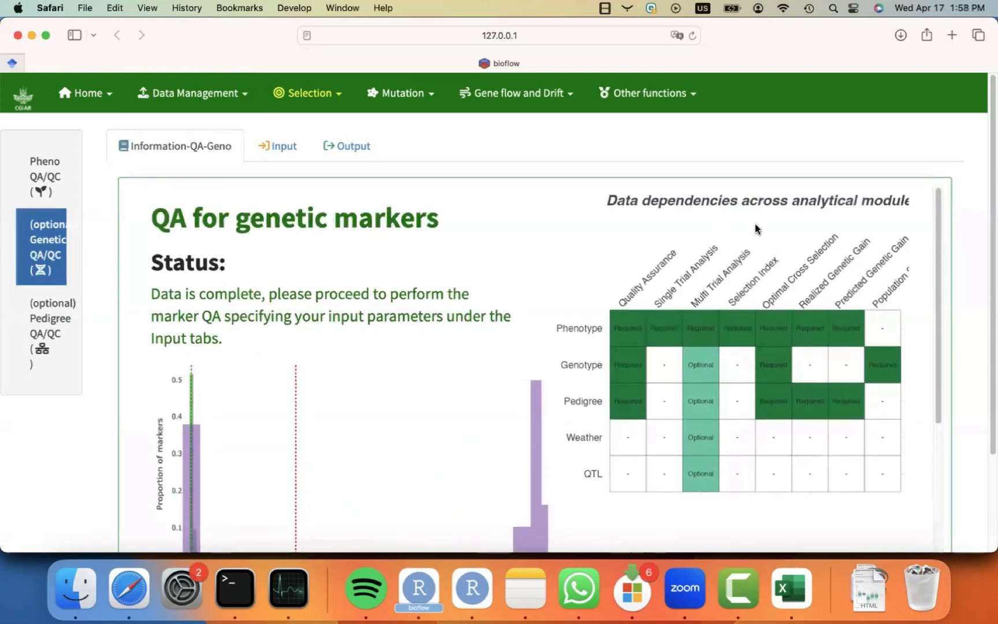
scroll(645, 402, "down", 5)
scroll(645, 402, "down", 20)
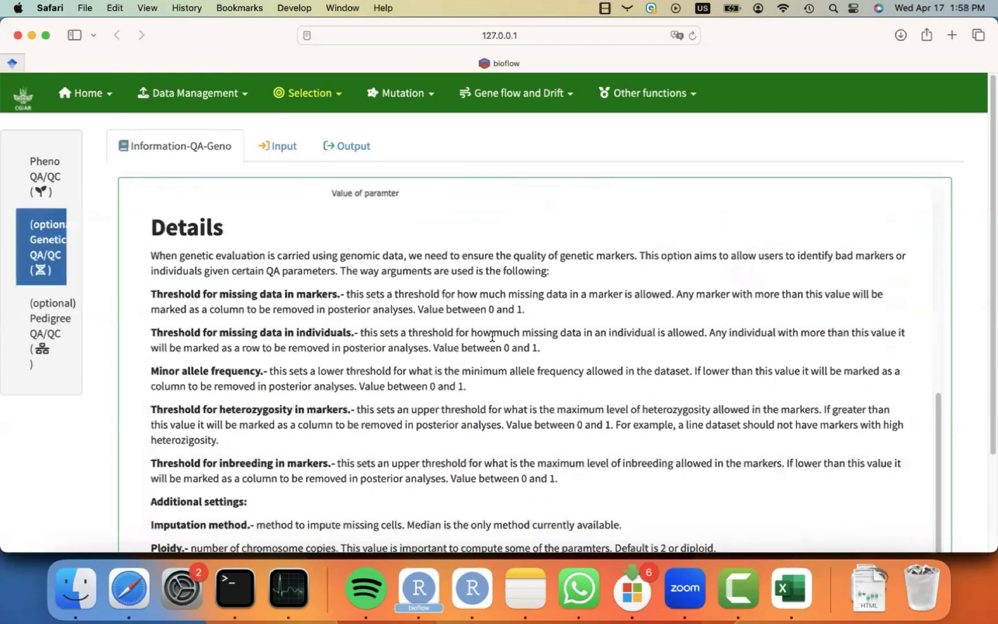
scroll(442, 430, "down", 3)
scroll(443, 434, "down", 5)
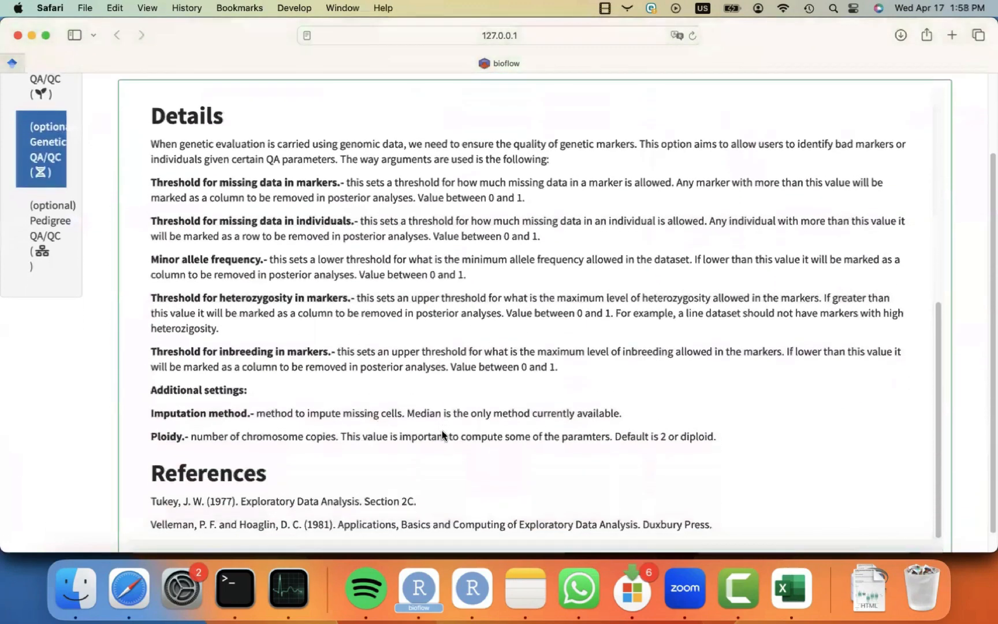
scroll(342, 472, "up", 15)
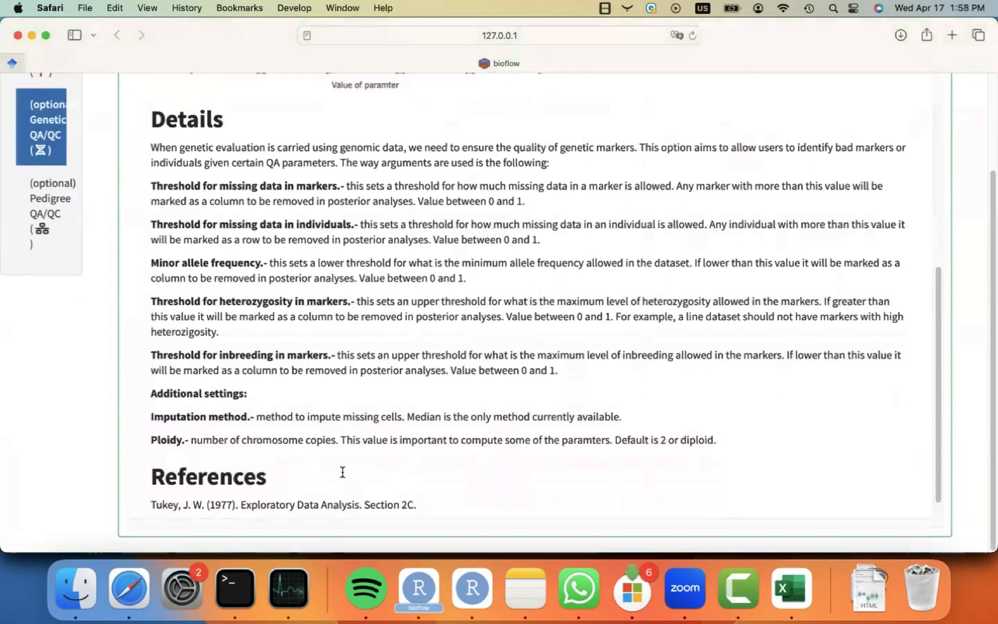
scroll(342, 471, "up", 10)
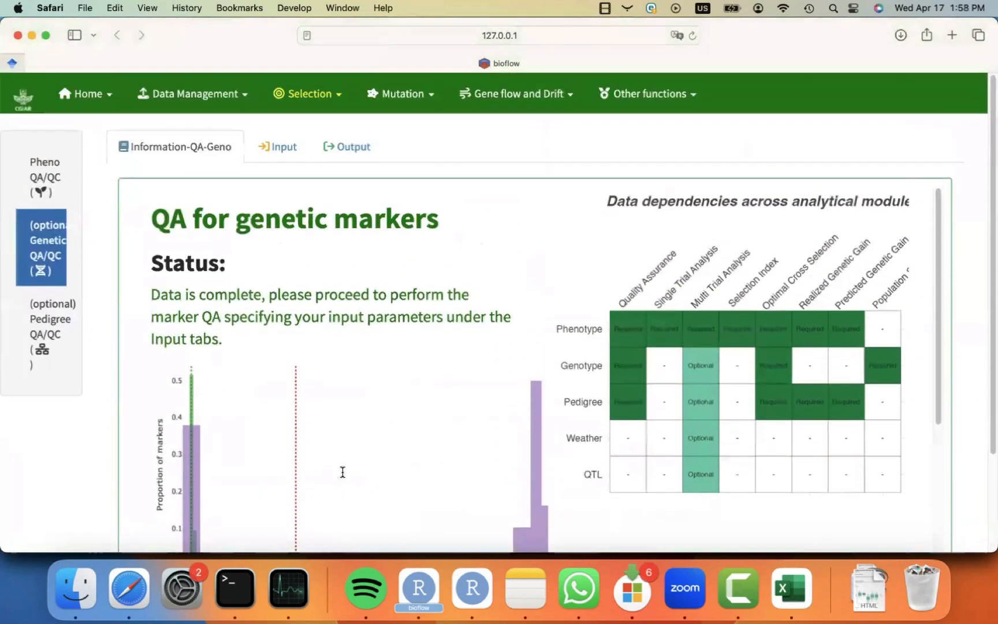
Open the threshold settings for the genetic QA input and look over the preview plot of the QA parameters.
left_click(277, 147)
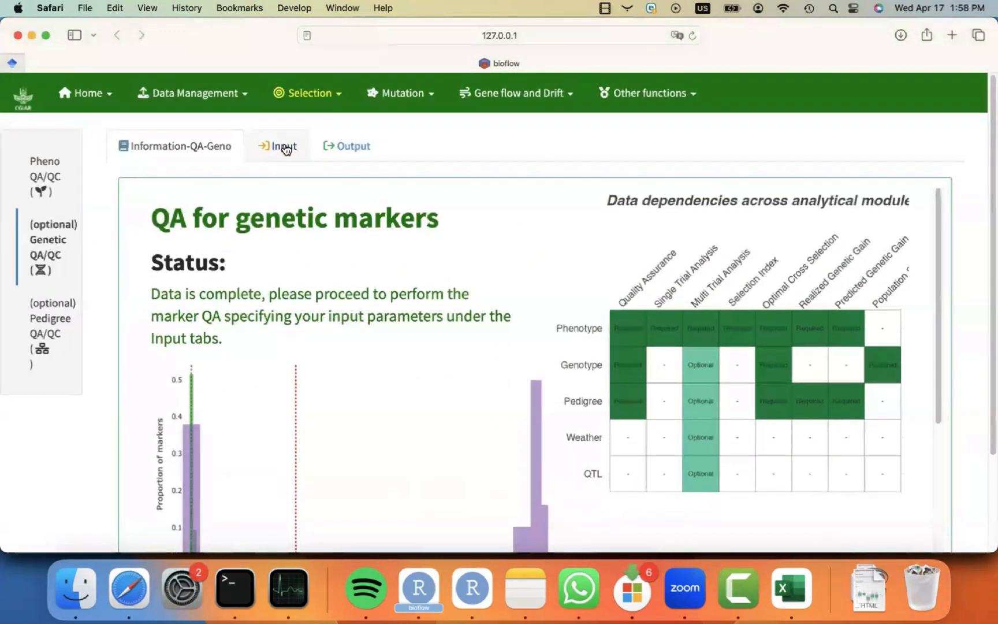
left_click(173, 179)
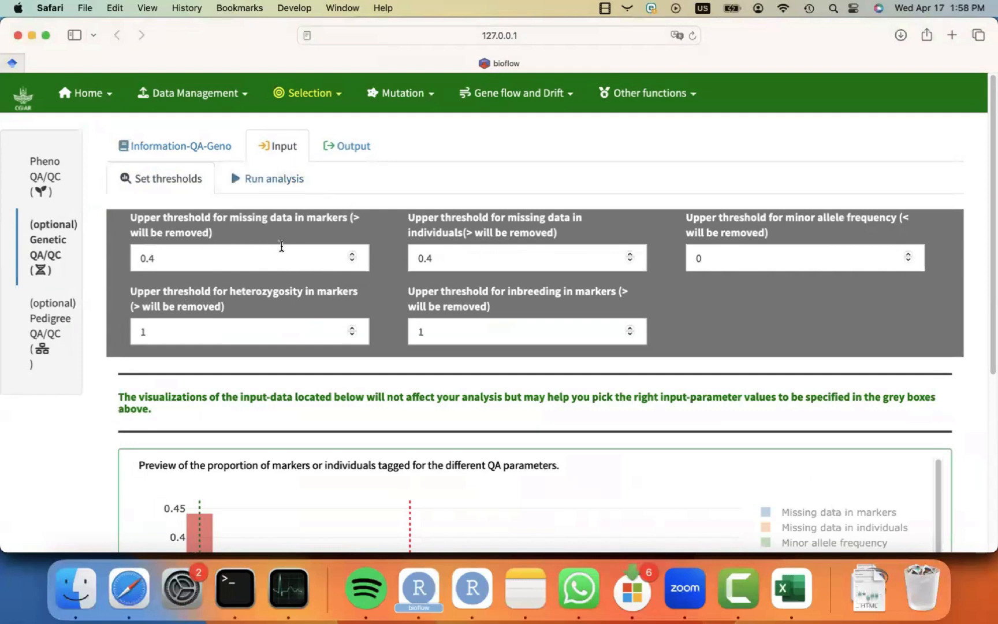
scroll(251, 361, "down", 5)
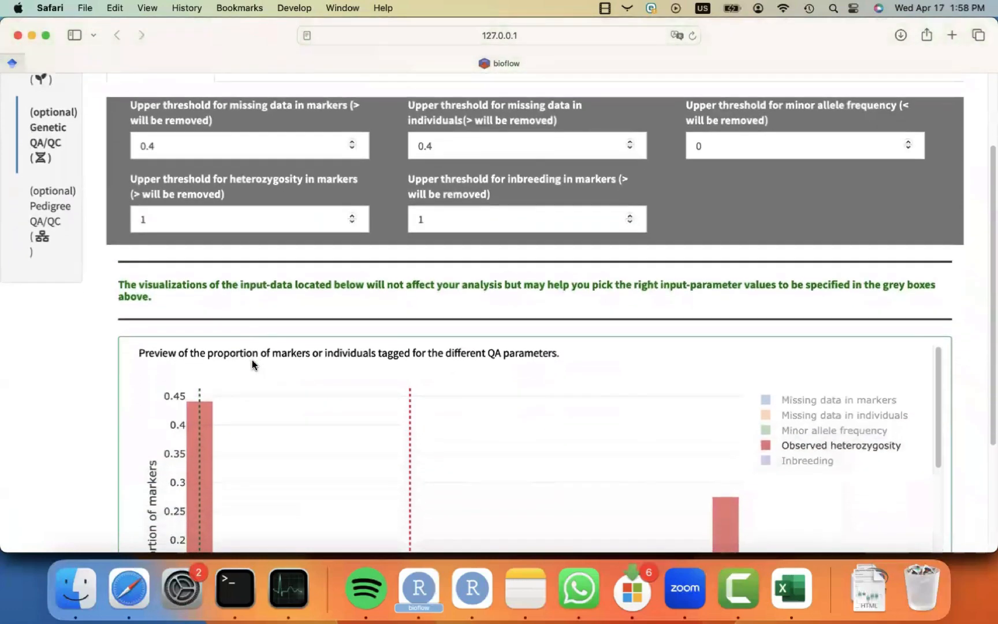
scroll(252, 359, "down", 2)
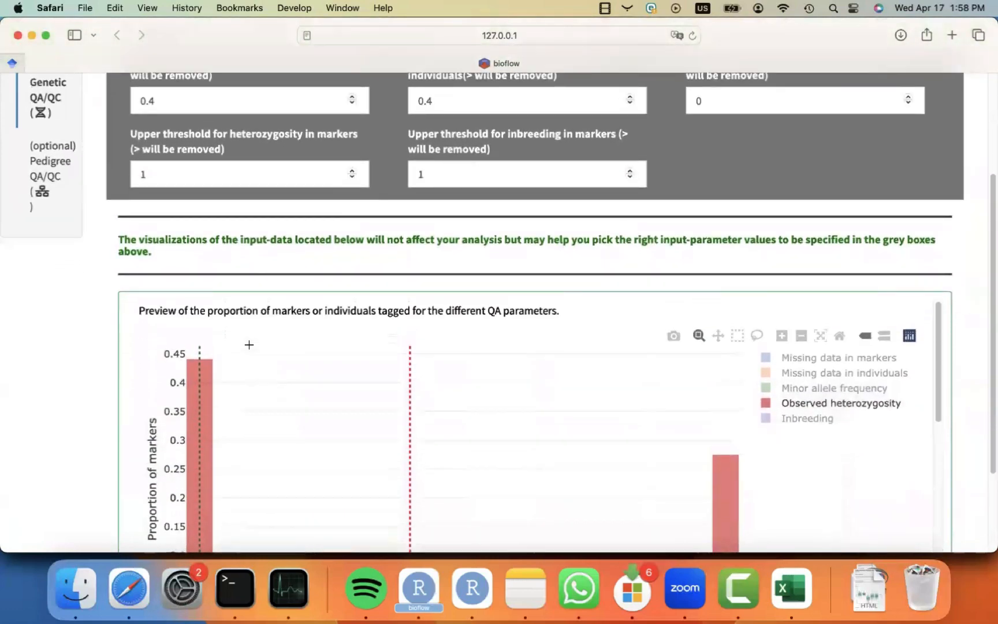
scroll(111, 429, "down", 3)
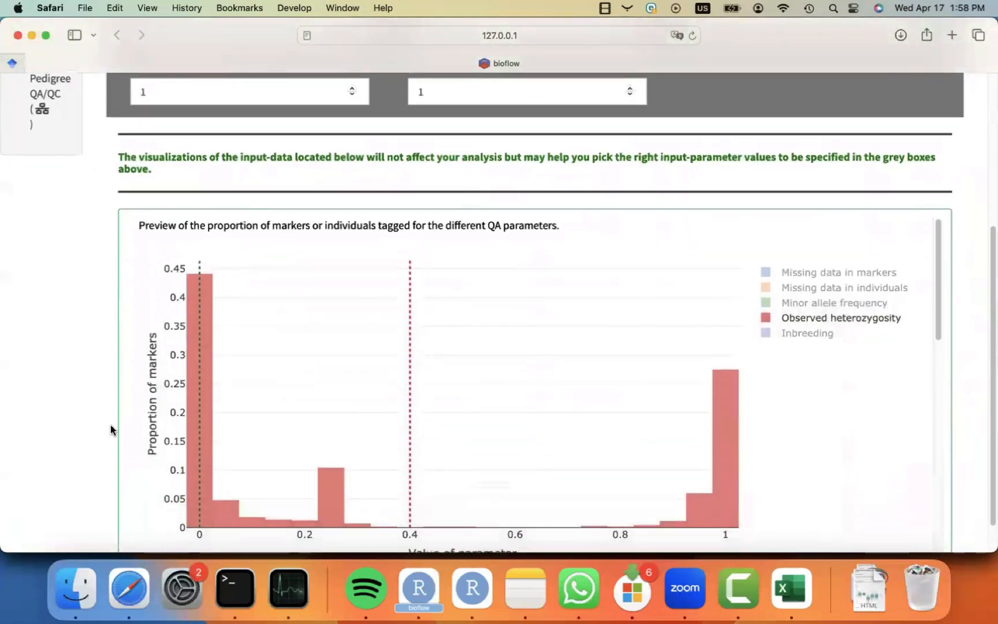
scroll(110, 429, "down", 1)
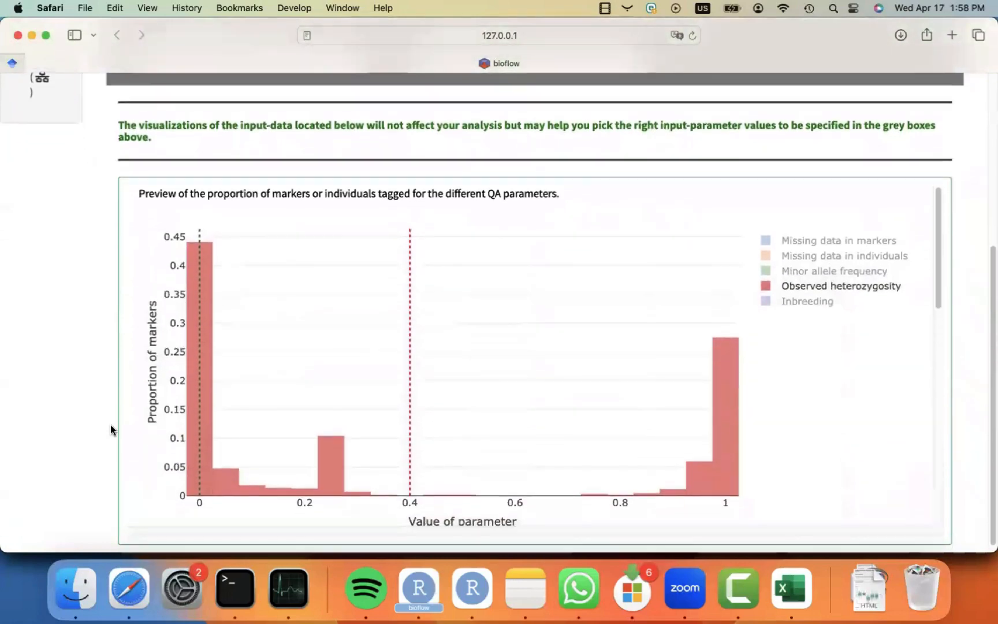
Limit the preview plot to the missing data in markers, hiding the individual, allele frequency and heterozygosity series.
left_click(815, 278)
left_click(825, 257)
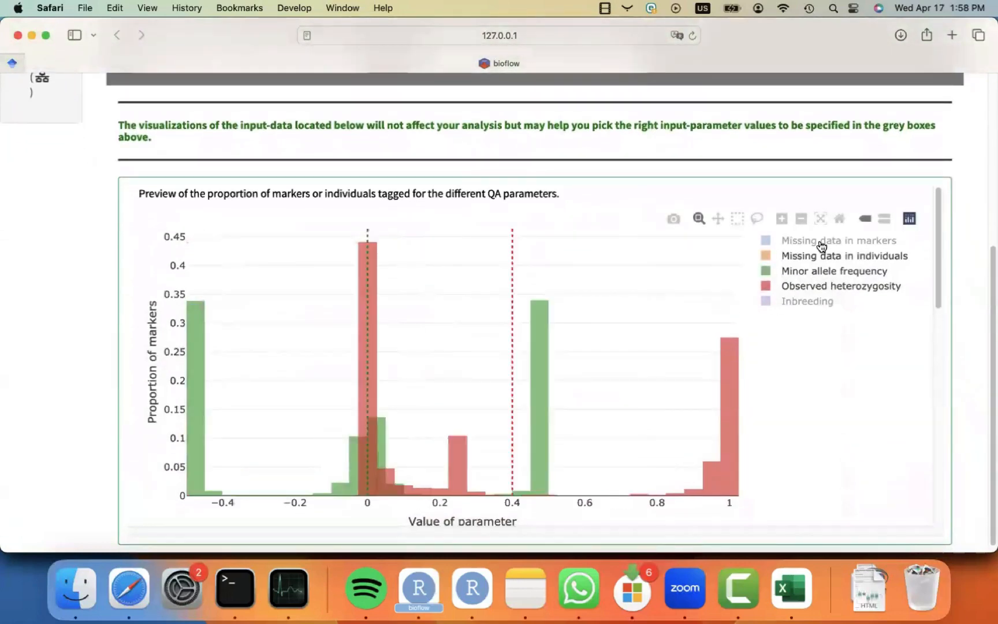
left_click(821, 242)
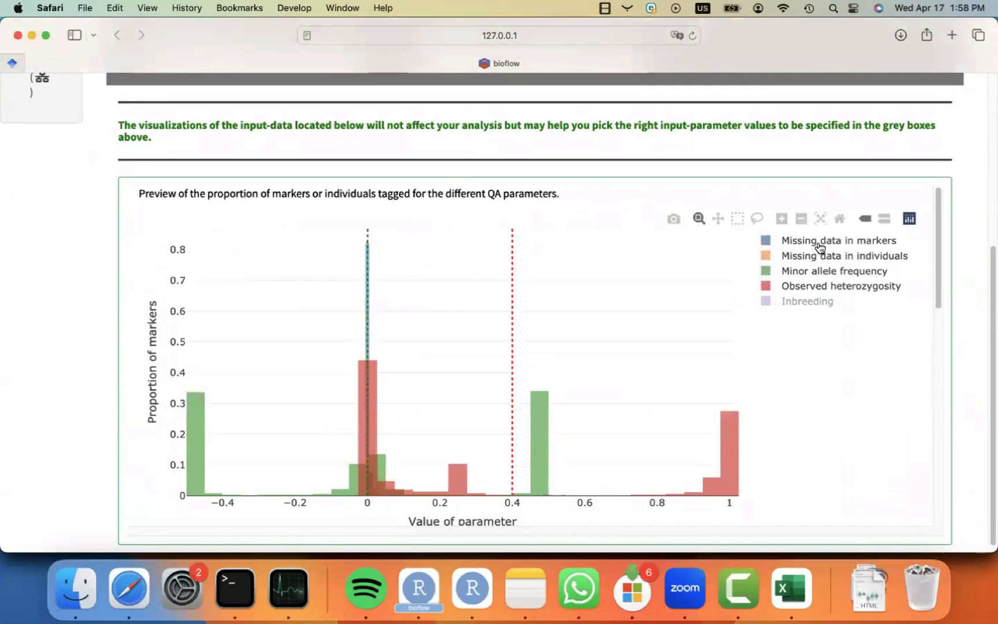
left_click(815, 256)
left_click(810, 271)
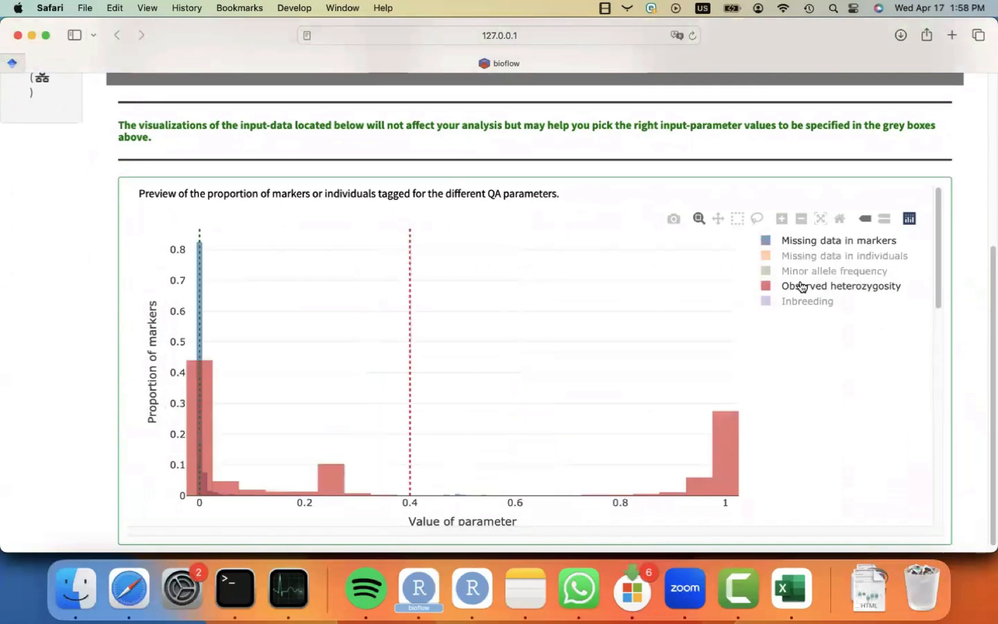
left_click(800, 285)
Examine the distribution of missing data in markers in the preview against its upper threshold setting.
scroll(701, 314, "up", 5)
scroll(700, 314, "up", 2)
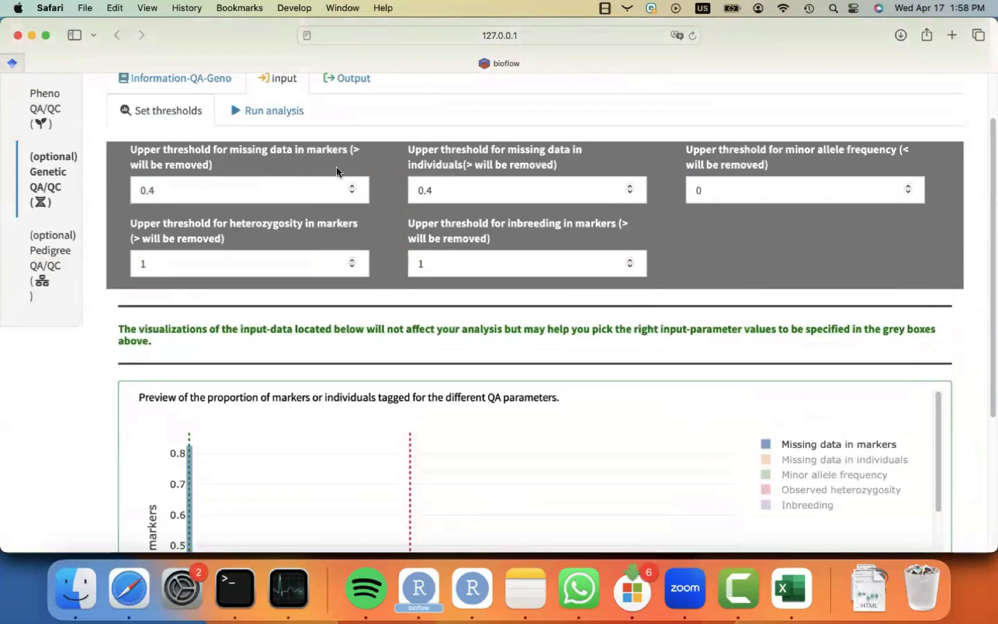
scroll(381, 233, "down", 6)
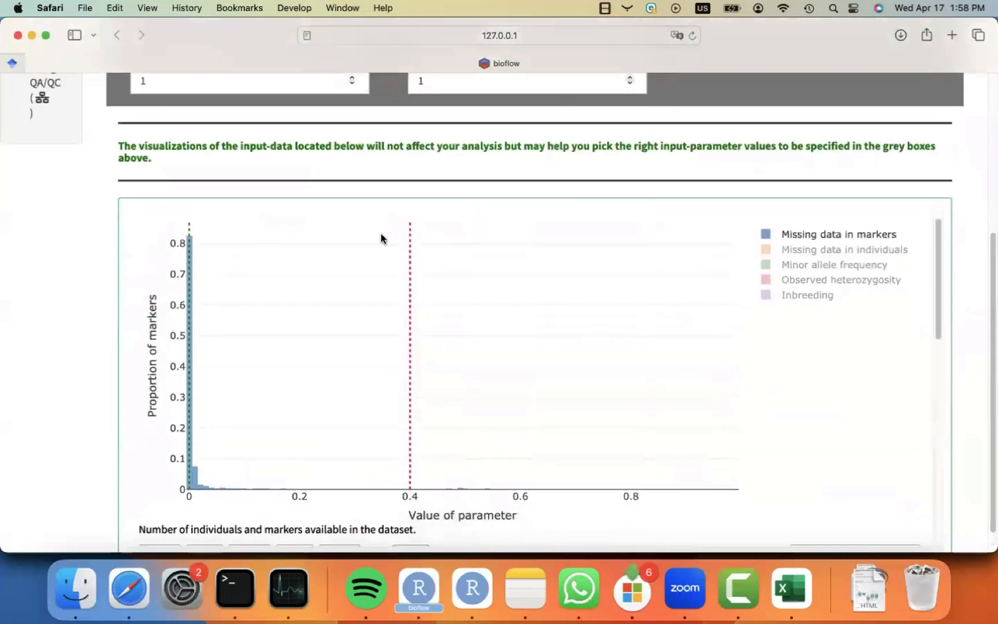
scroll(380, 233, "up", 1)
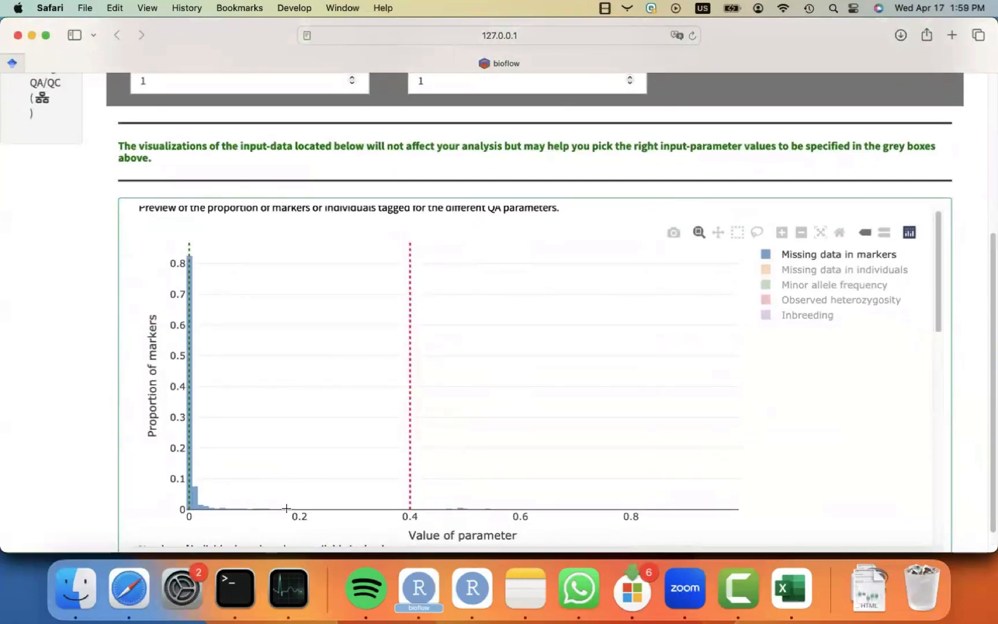
mouse_move(188, 479)
mouse_move(189, 498)
mouse_move(188, 255)
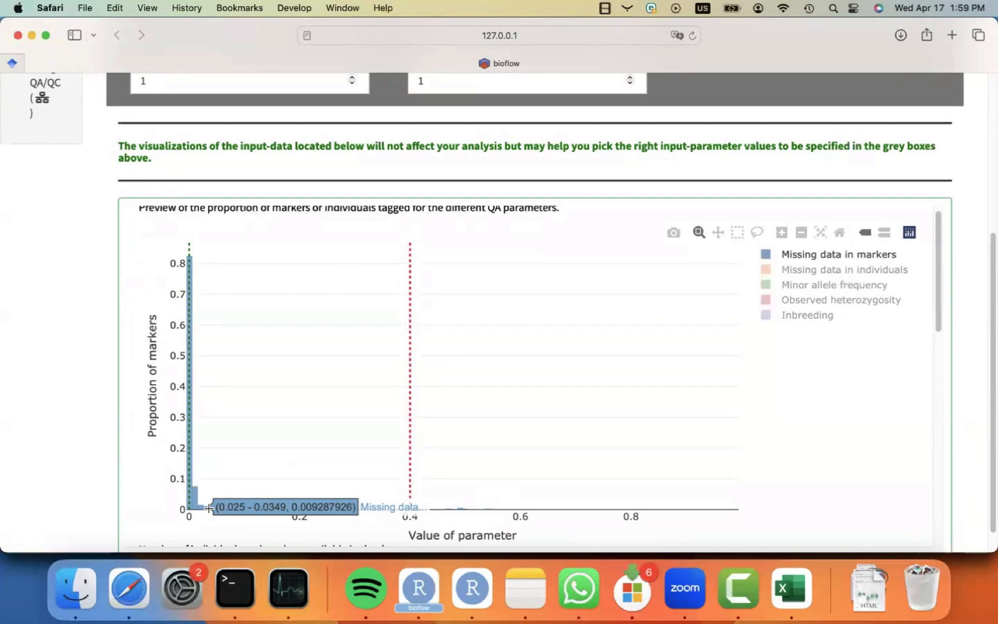
scroll(603, 233, "up", 8)
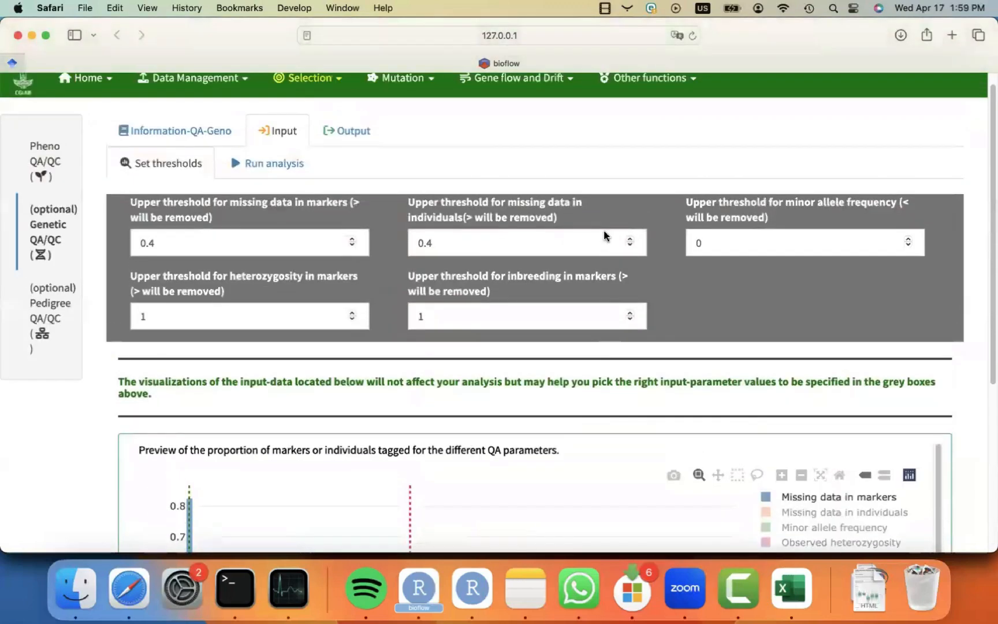
Switch the preview plot from missing data in markers to missing data in individuals.
scroll(603, 233, "down", 2)
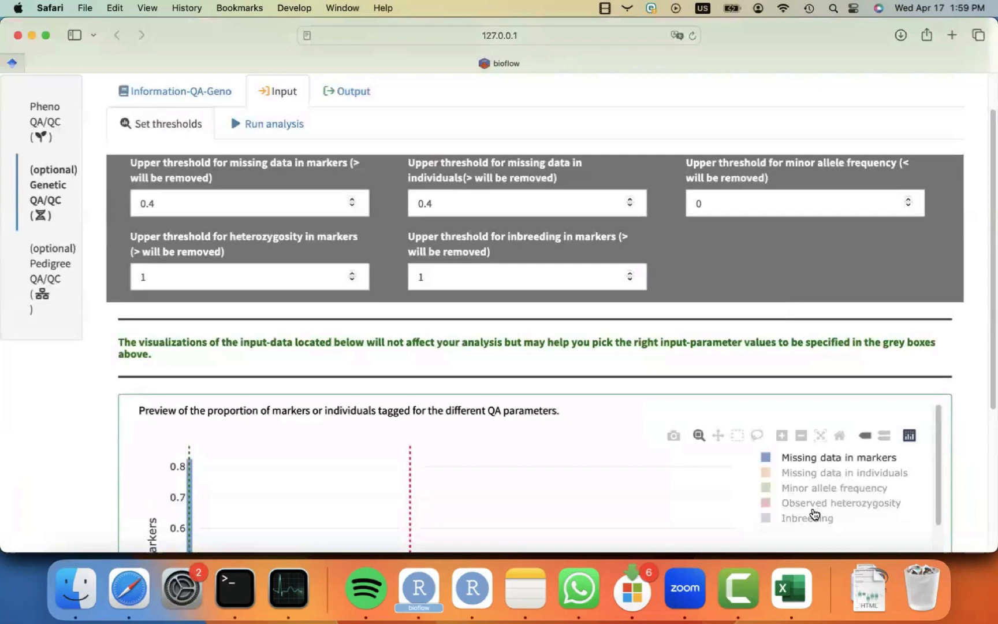
left_click(820, 462)
left_click(810, 472)
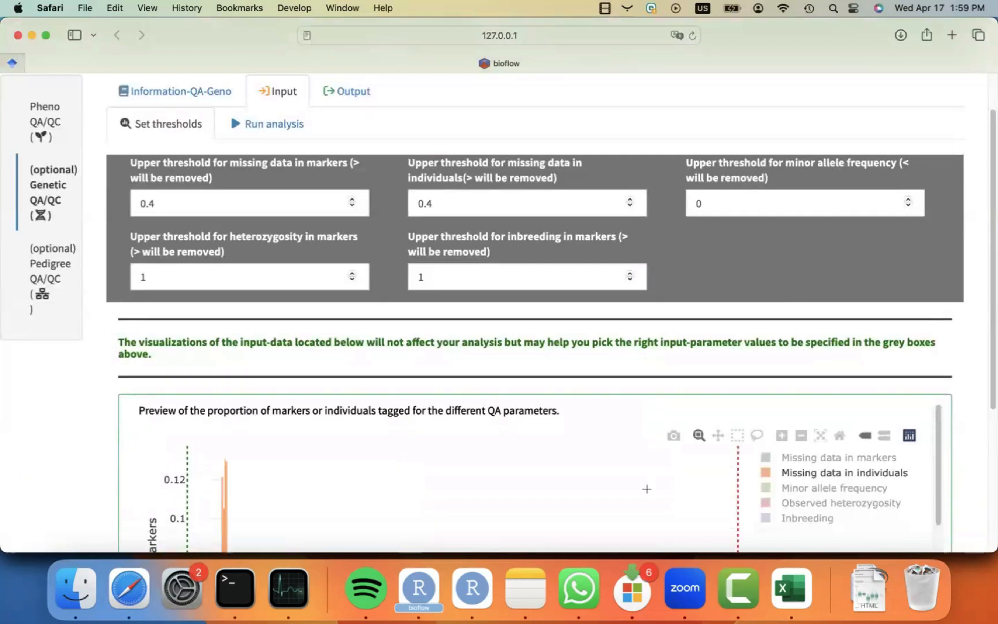
Examine the distribution of missing data in individuals in the preview against its upper threshold setting.
scroll(635, 488, "down", 5)
scroll(627, 489, "down", 3)
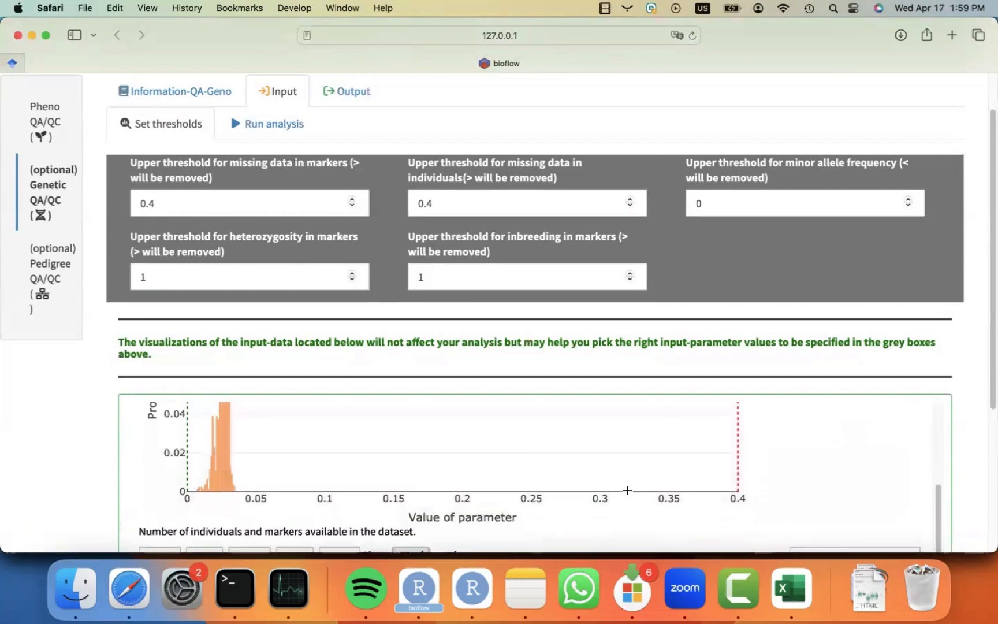
scroll(627, 490, "up", 3)
scroll(633, 321, "down", 8)
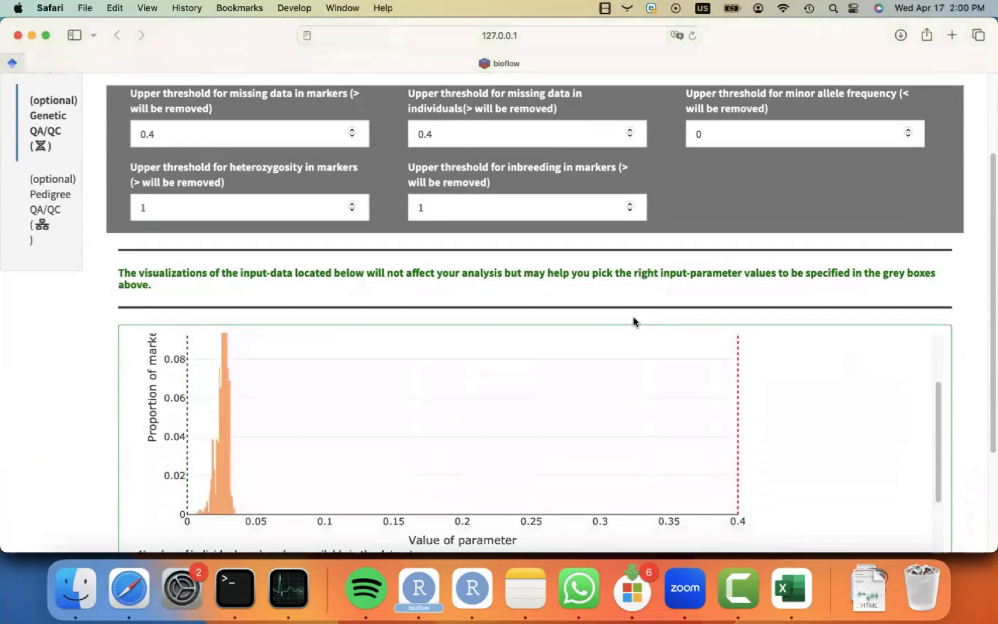
scroll(512, 347, "up", 3)
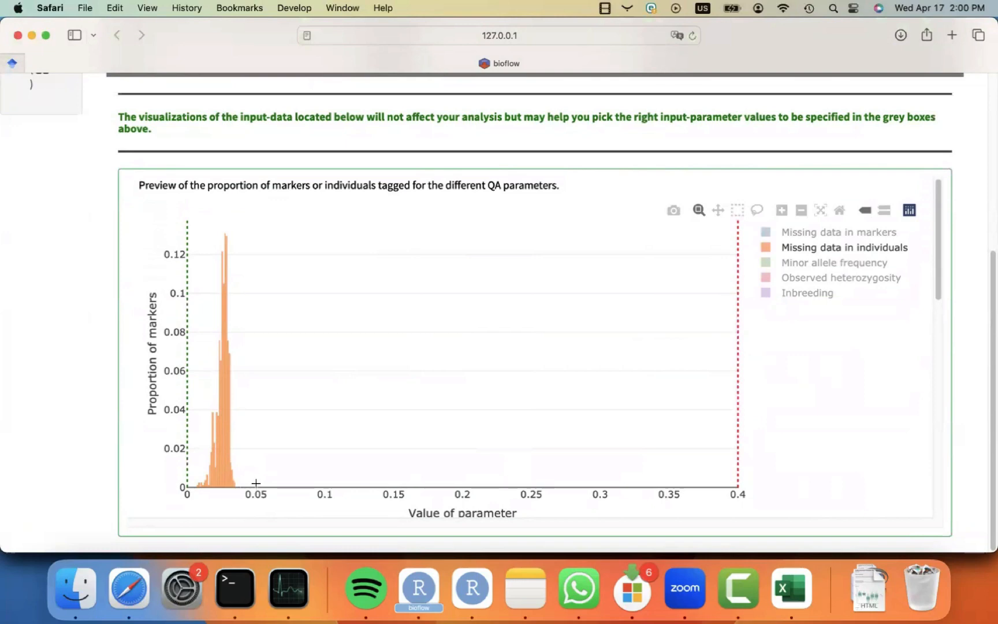
scroll(255, 466, "up", 5)
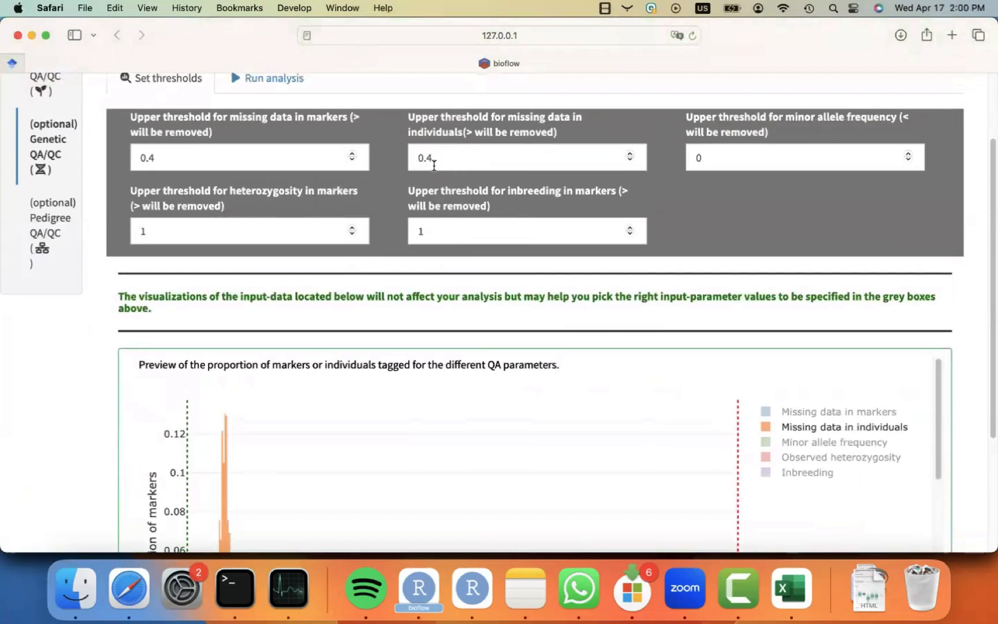
scroll(447, 191, "down", 2)
scroll(447, 189, "down", 5)
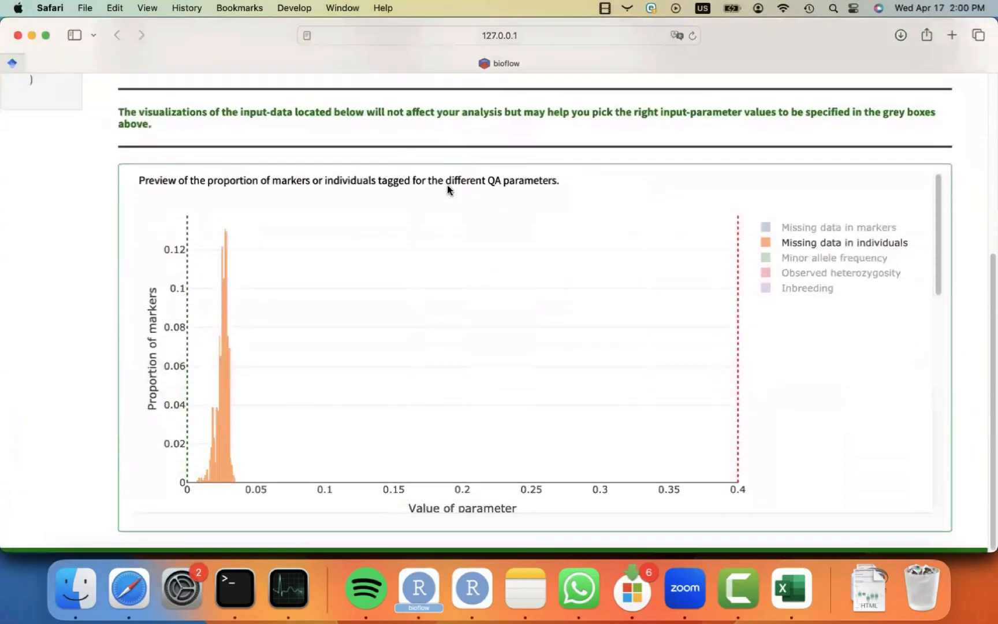
mouse_move(221, 480)
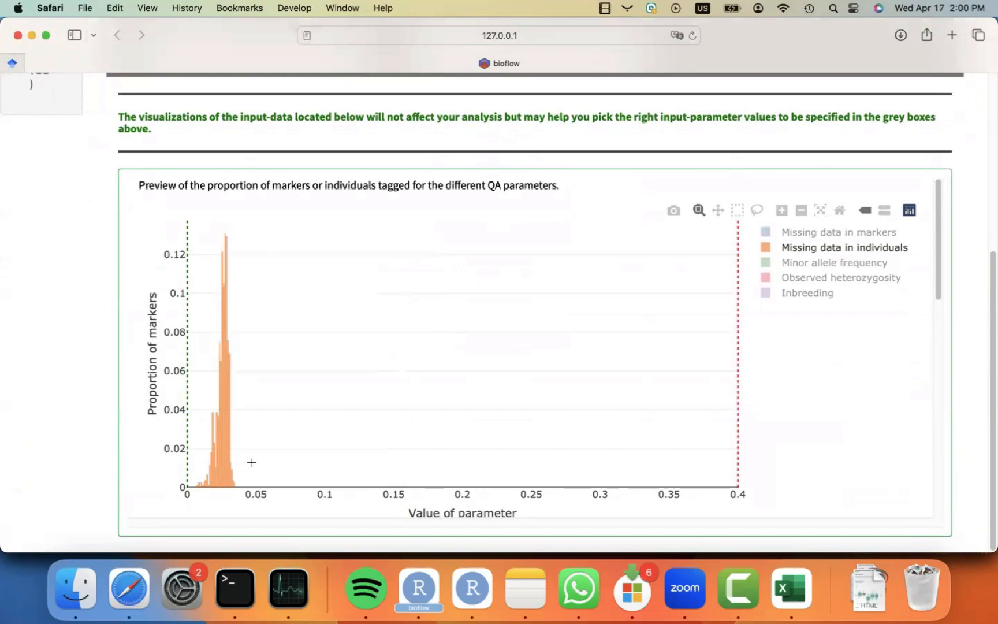
scroll(306, 329, "up", 3)
scroll(306, 329, "up", 3)
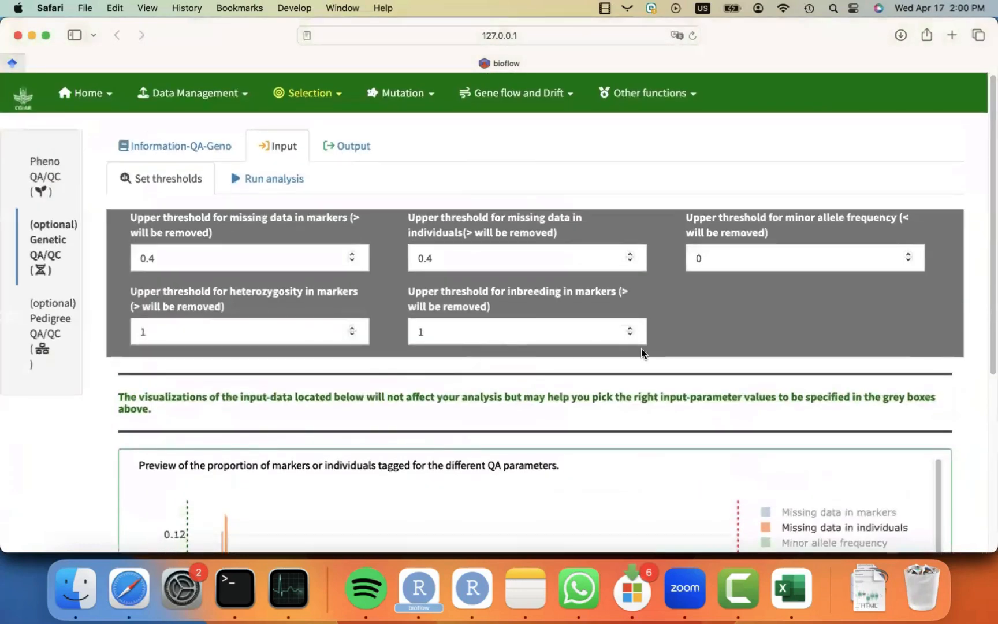
Switch the preview plot from missing data in individuals to minor allele frequency.
scroll(646, 343, "down", 3)
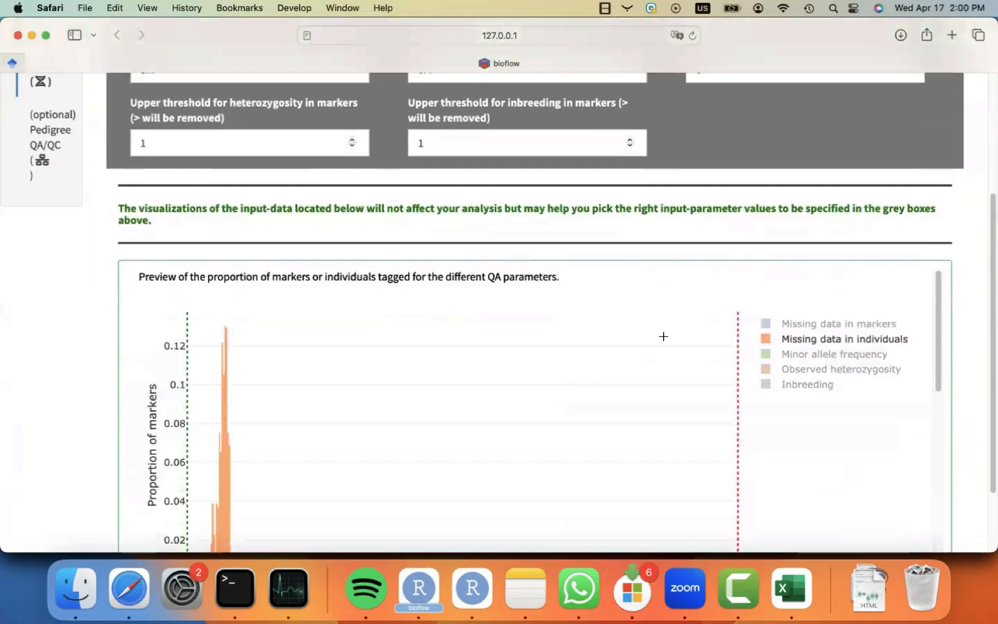
left_click(799, 345)
left_click(799, 353)
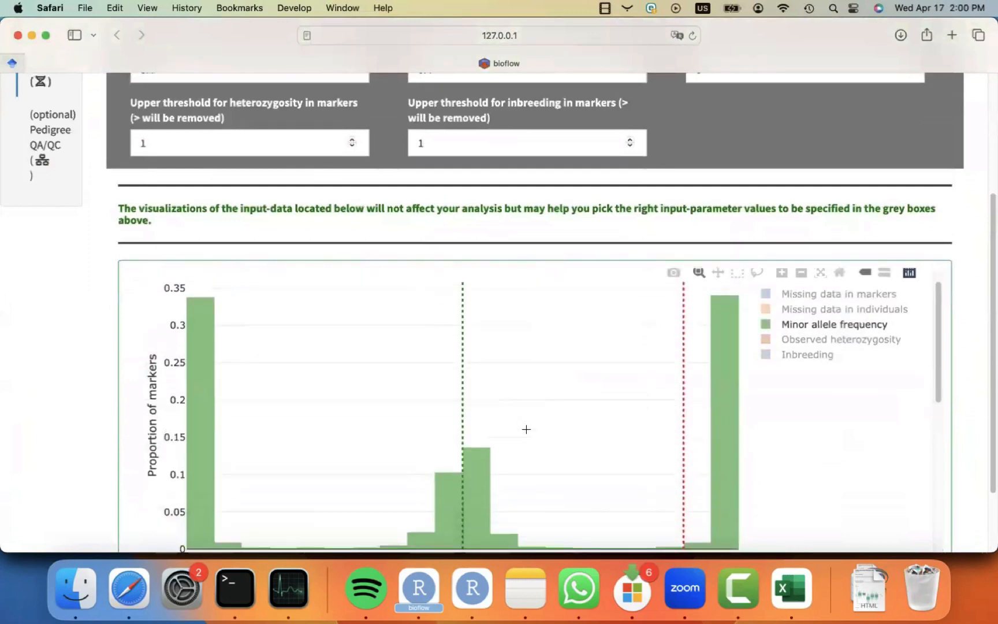
Examine the distribution of minor allele frequency in the preview plot across its full range of parameter values.
scroll(526, 429, "down", 2)
scroll(526, 429, "up", 1)
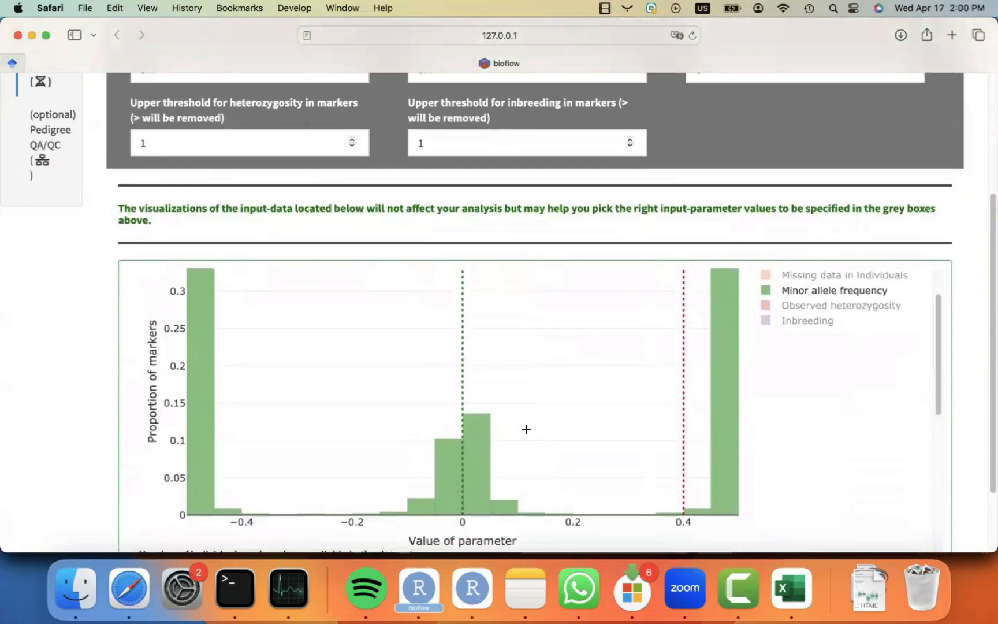
scroll(510, 403, "up", 2)
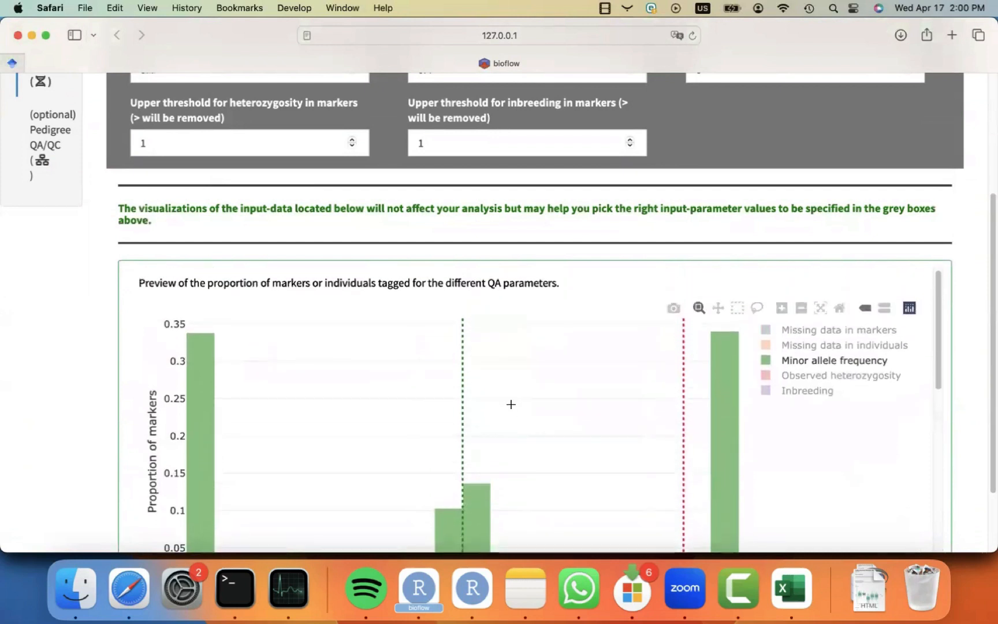
scroll(511, 404, "down", 5)
scroll(510, 404, "up", 2)
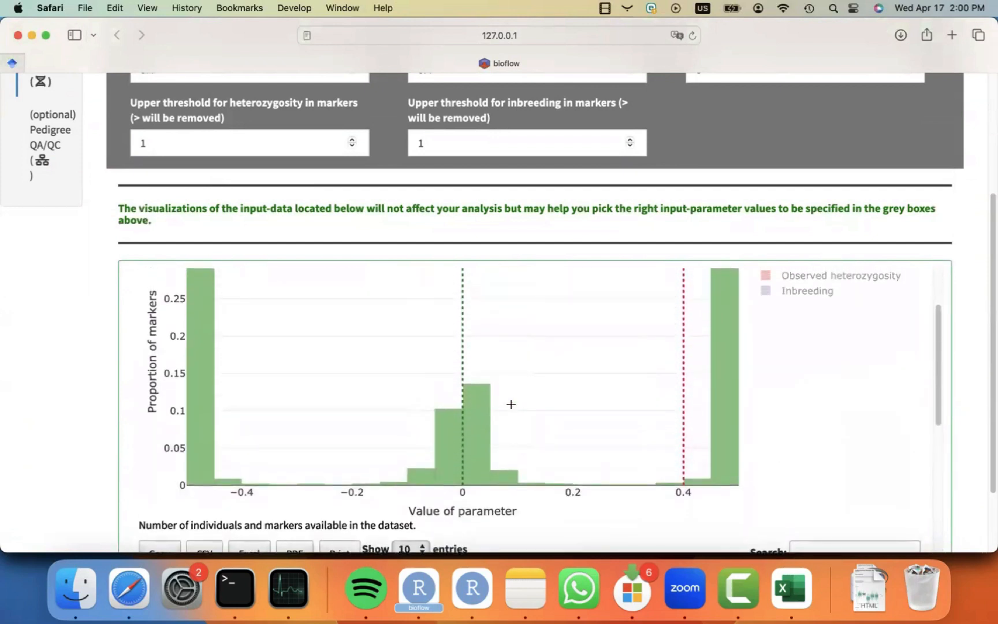
scroll(511, 403, "up", 1)
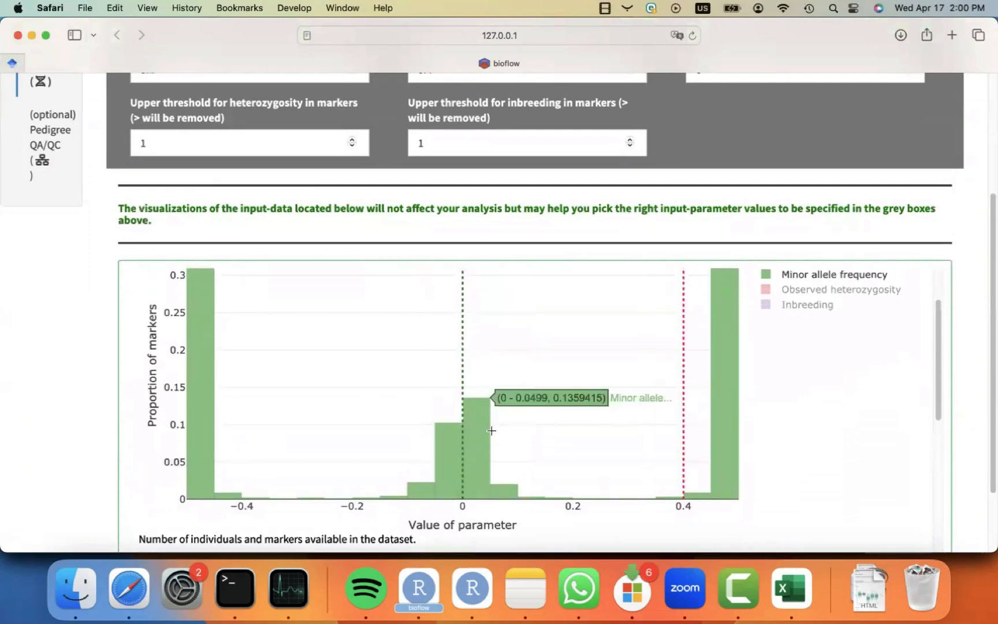
Run the genetic marker QA analysis to identify and store the modifications with the current thresholds.
scroll(490, 429, "up", 3)
scroll(491, 430, "up", 4)
scroll(492, 430, "up", 2)
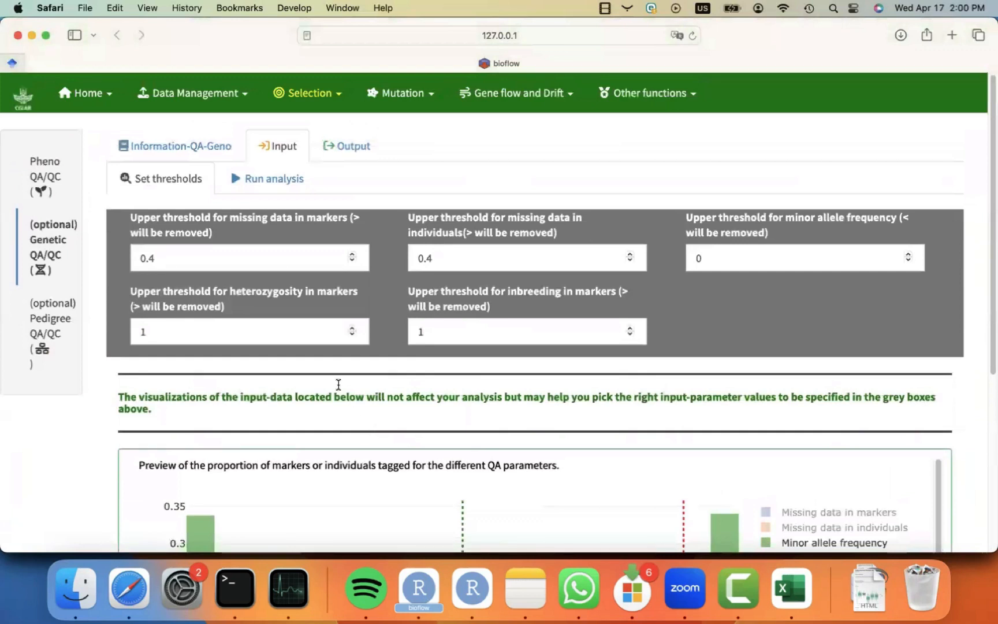
left_click(271, 181)
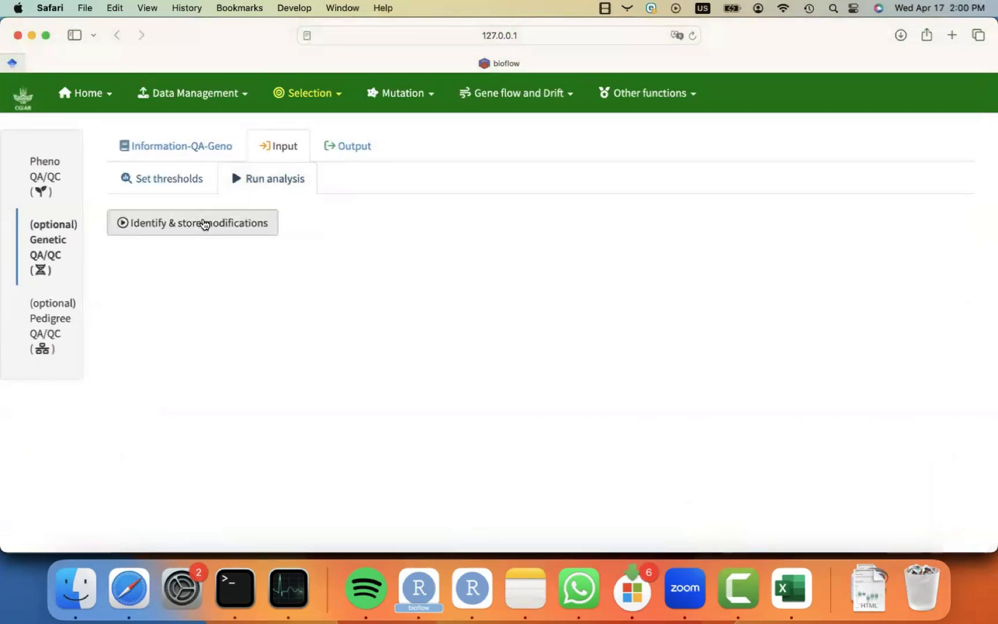
left_click(188, 229)
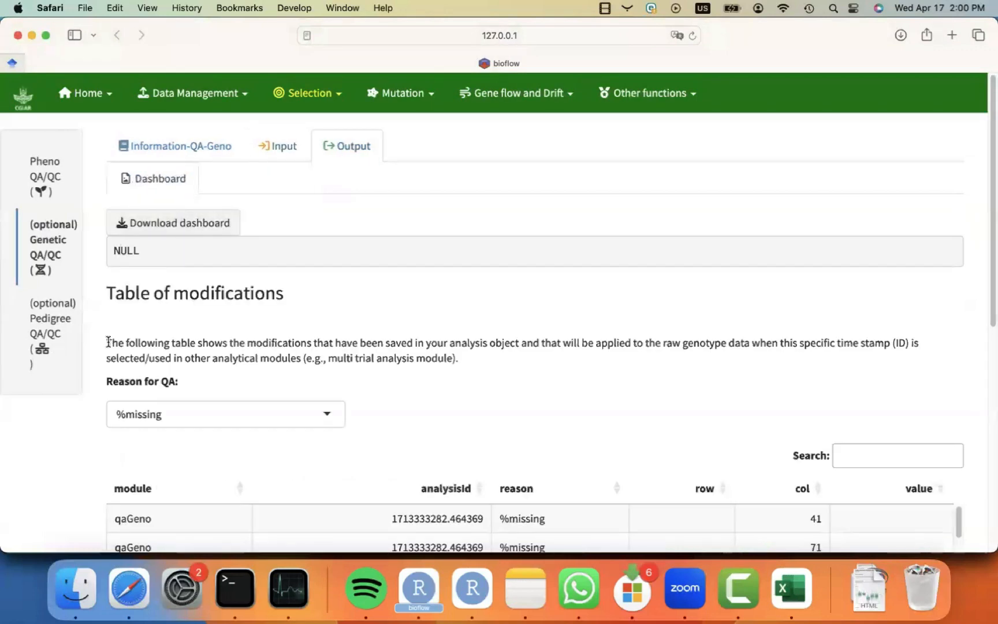
Review the modifications table entries flagged for %missing in the output dashboard.
scroll(101, 408, "down", 5)
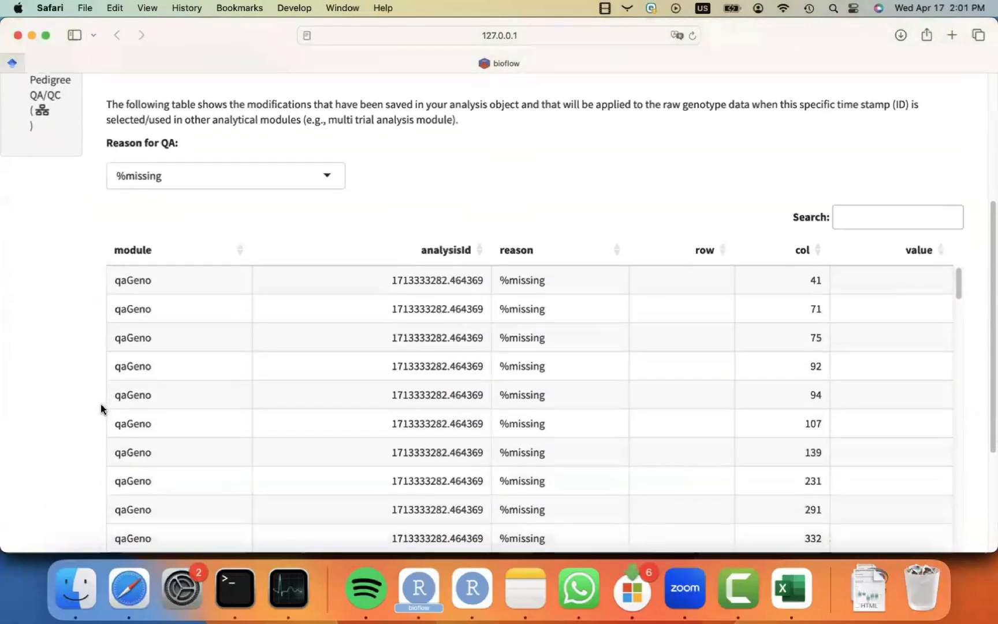
scroll(315, 329, "down", 1)
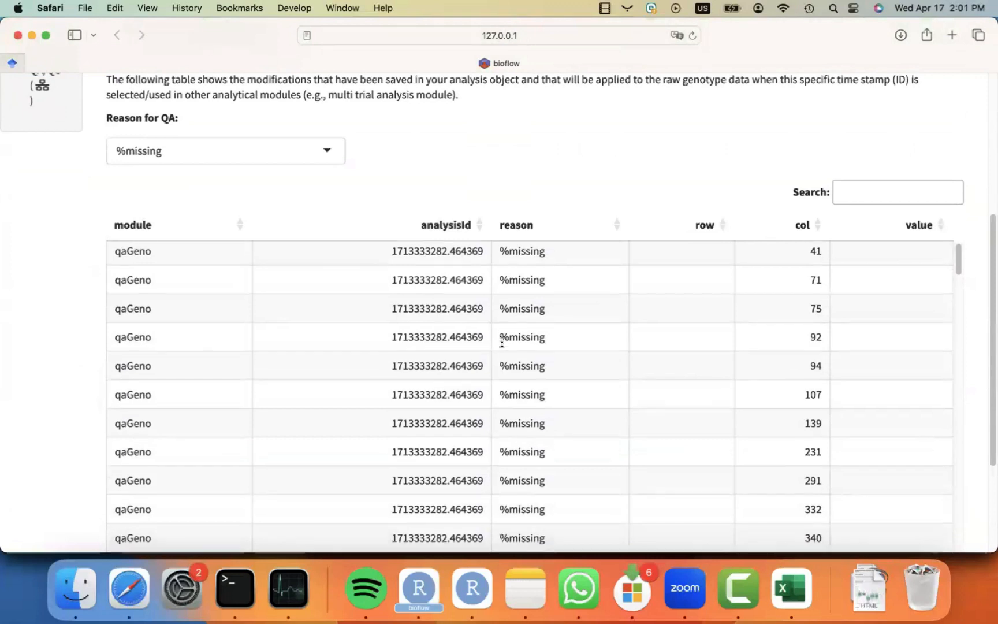
scroll(518, 283, "down", 1)
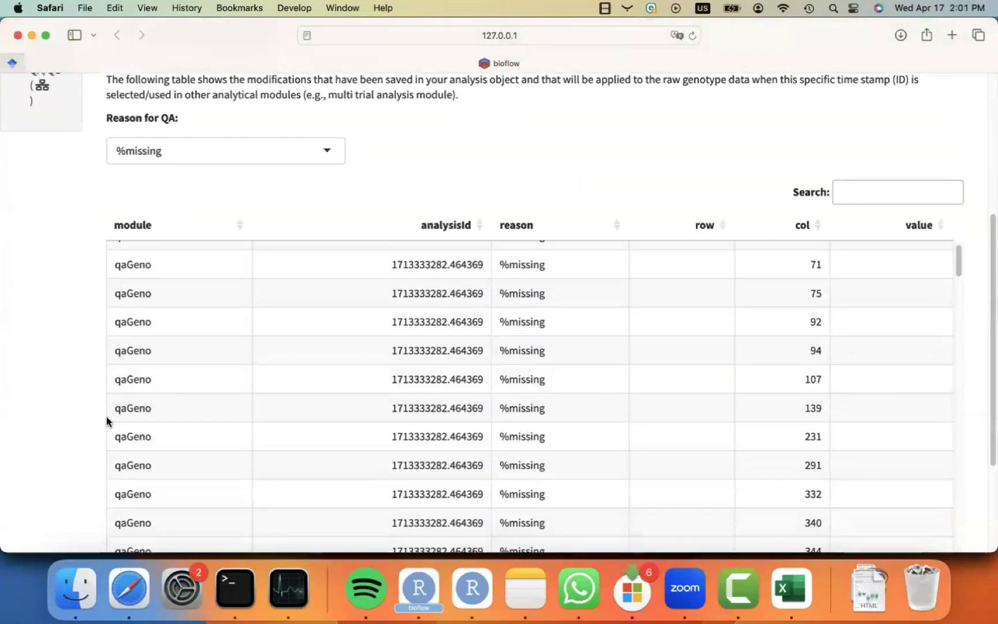
Filter the modifications table to the MAF reason for QA and look through its entries.
left_click(253, 166)
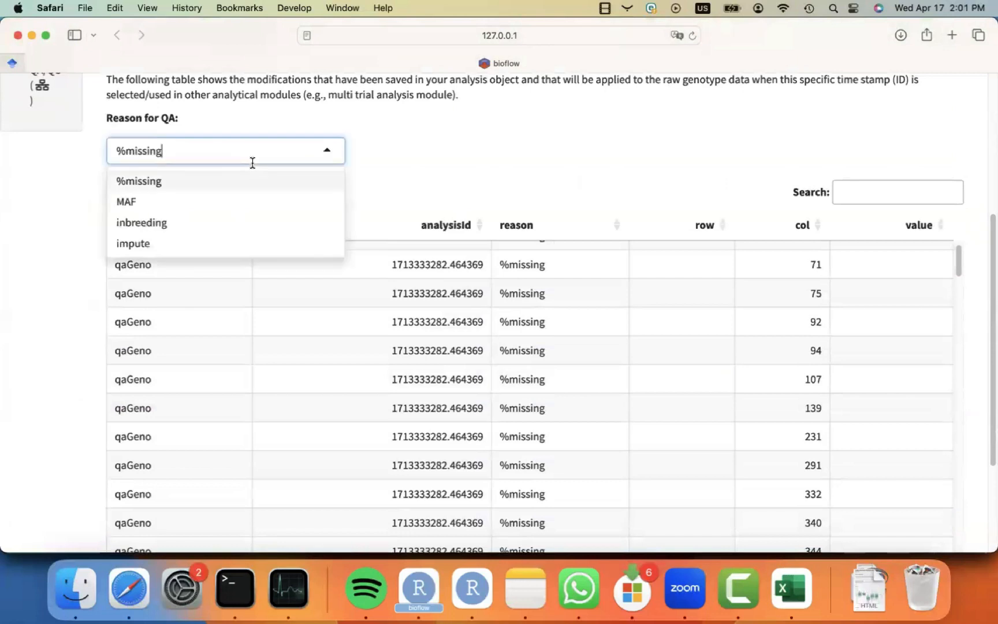
left_click(215, 206)
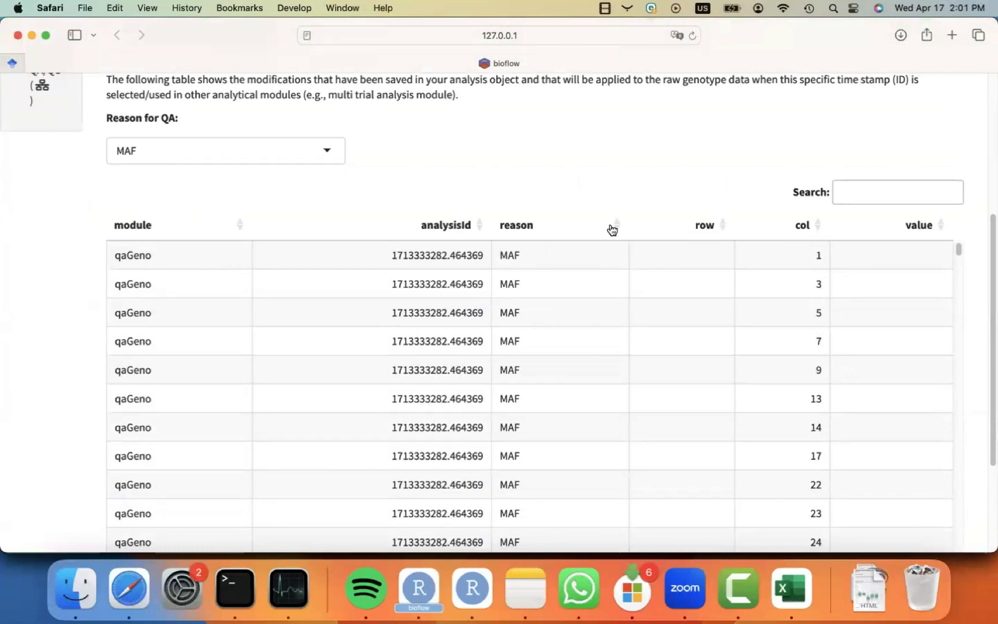
left_click(319, 153)
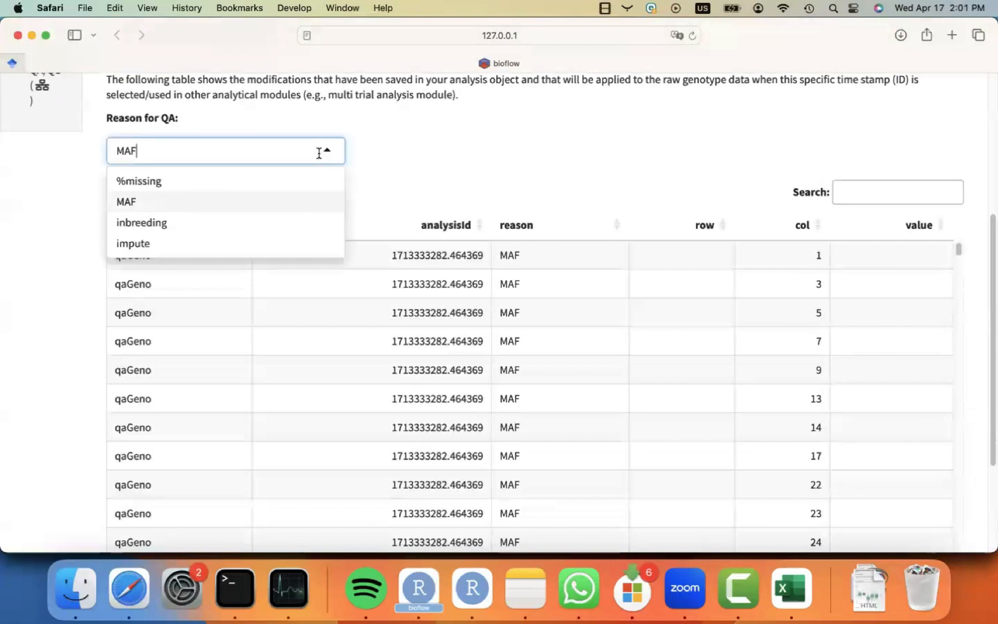
left_click(389, 192)
scroll(84, 296, "down", 3)
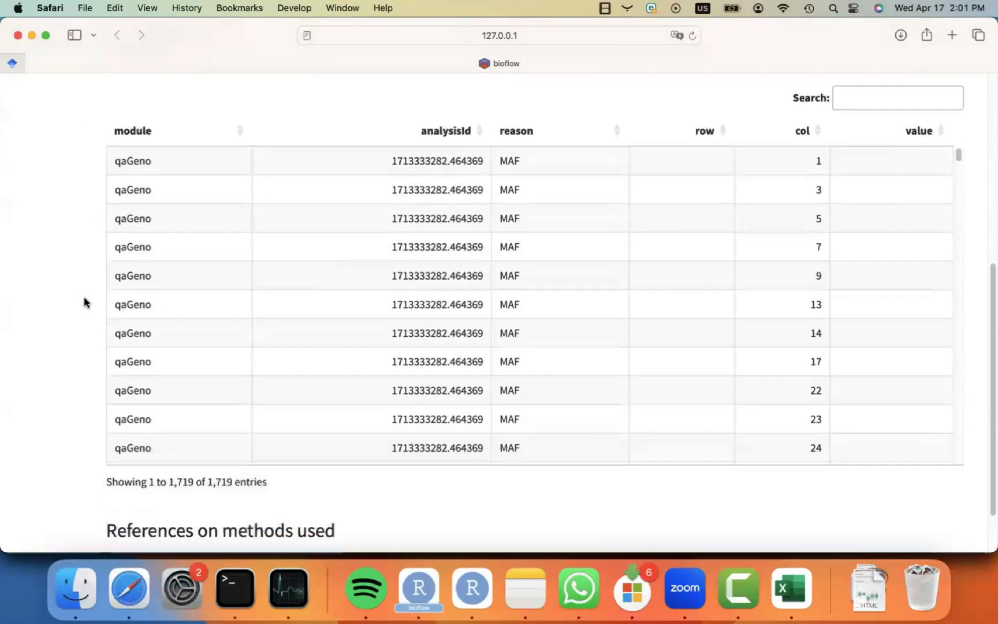
scroll(84, 301, "down", 2)
Download the QA dashboard and open the downloaded report my-report-15.html.
scroll(84, 301, "up", 10)
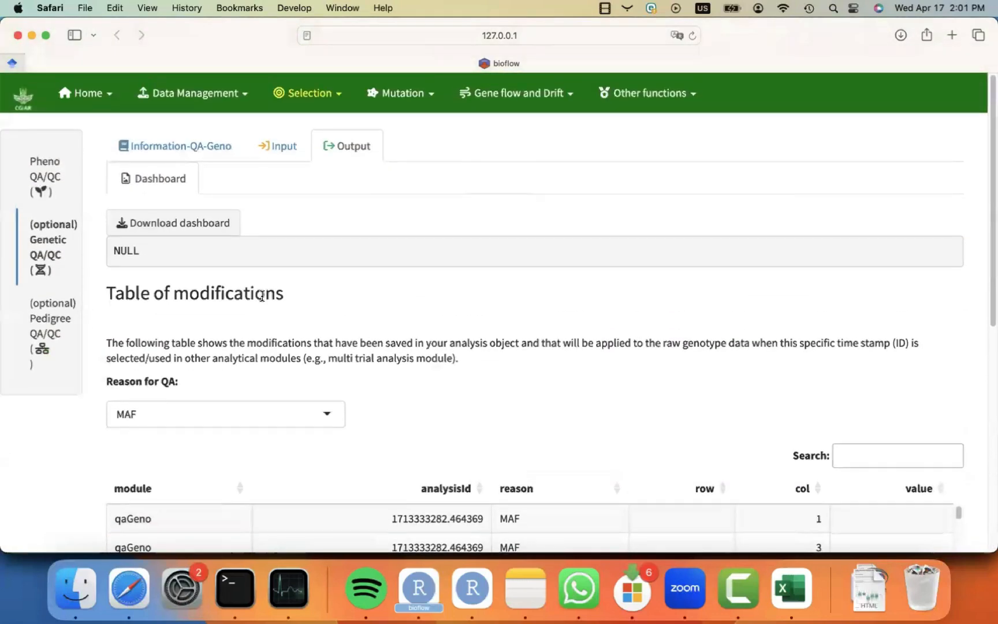
left_click(195, 229)
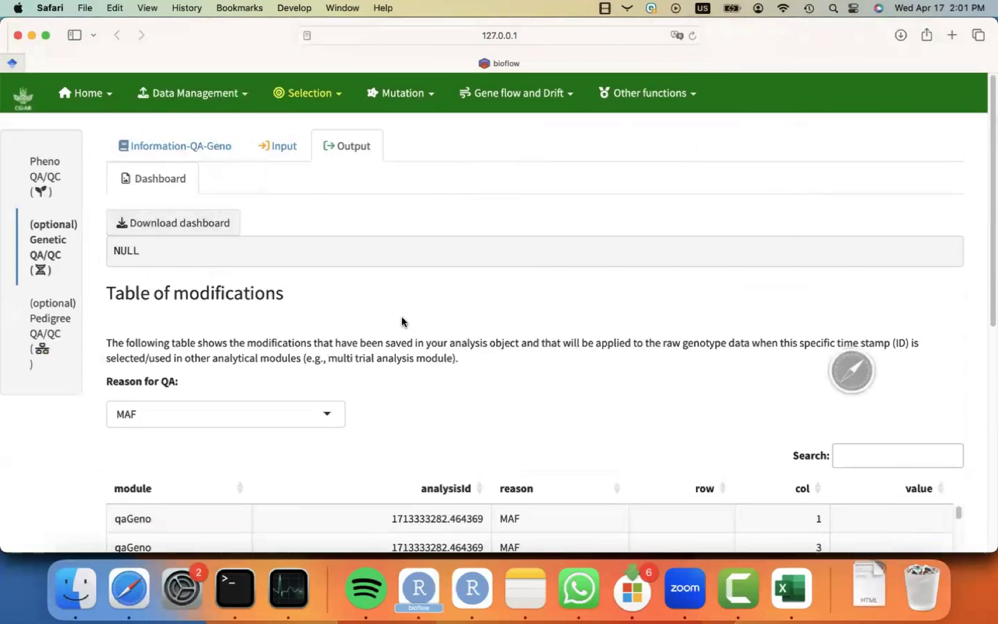
left_click(872, 587)
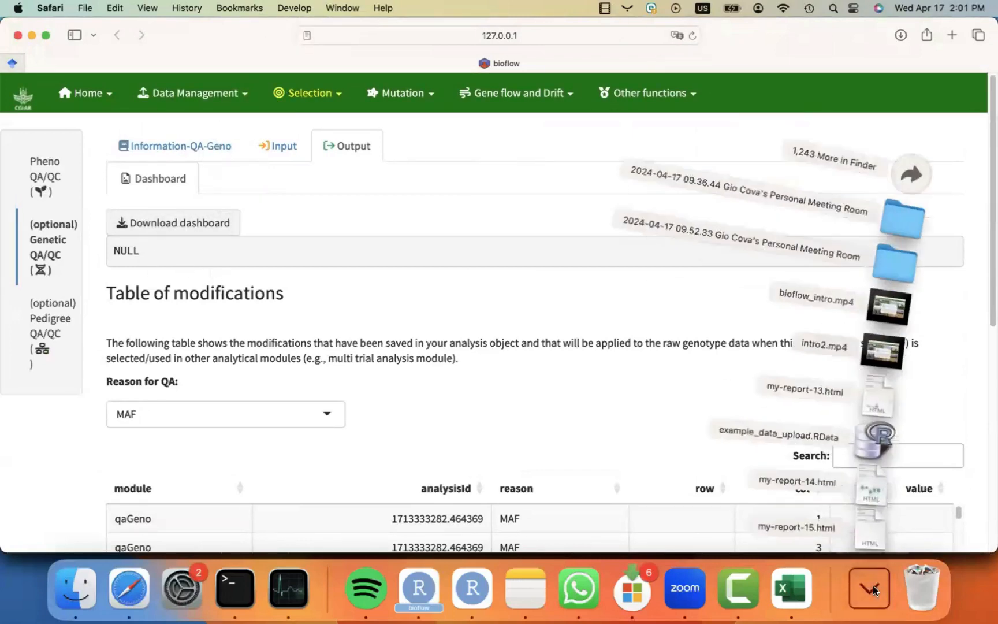
left_click(870, 531)
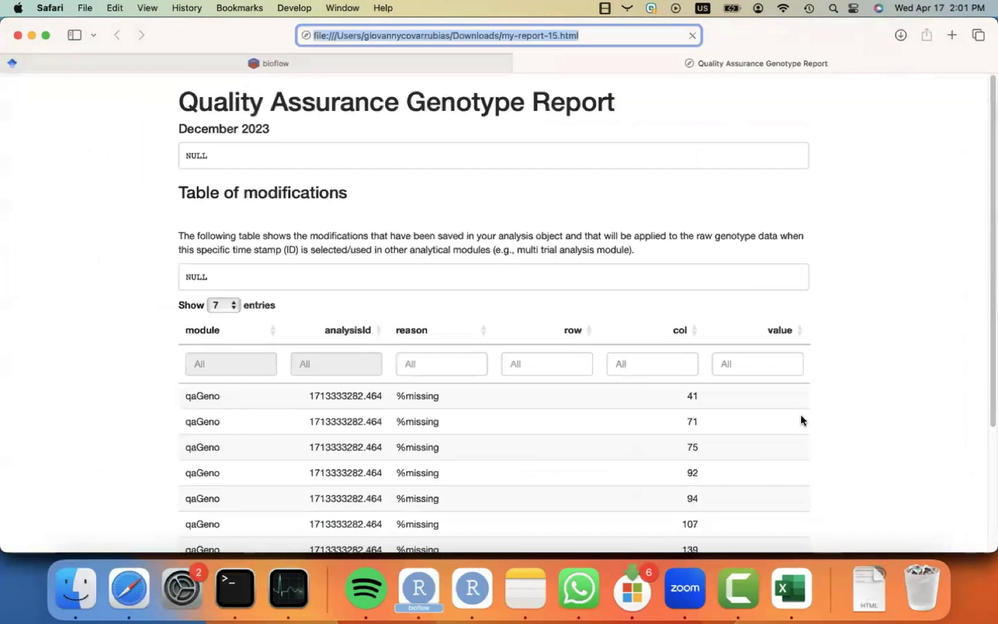
Look through the Quality Assurance Genotype Report from start to end and close it to return to the QA dashboard.
scroll(133, 372, "down", 5)
scroll(133, 372, "up", 5)
left_click(522, 63)
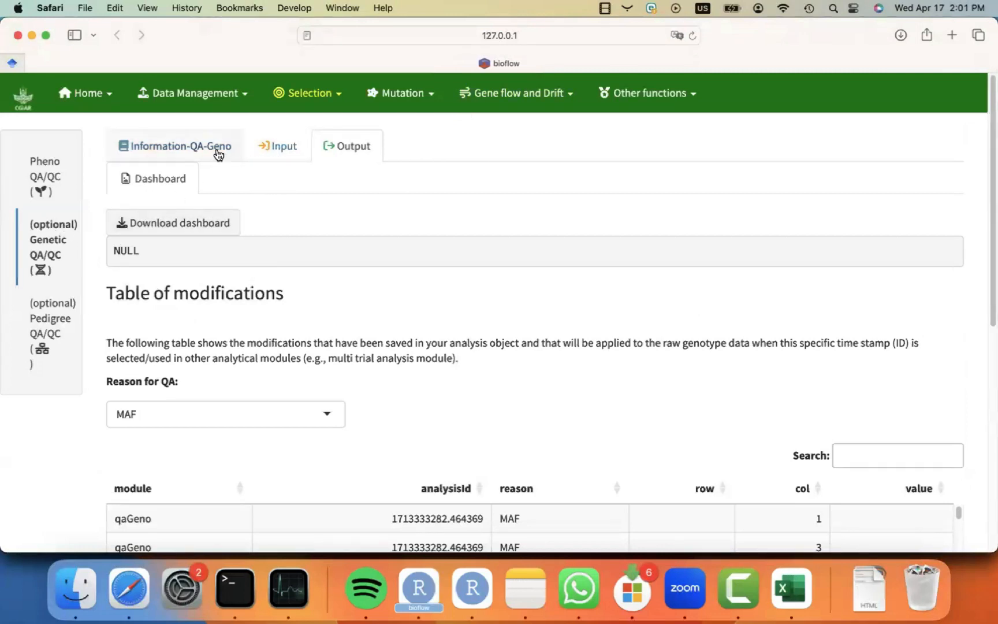
Check the time stamp ID under which the genotype modifications were saved and return to the QA module's information page.
left_click(278, 149)
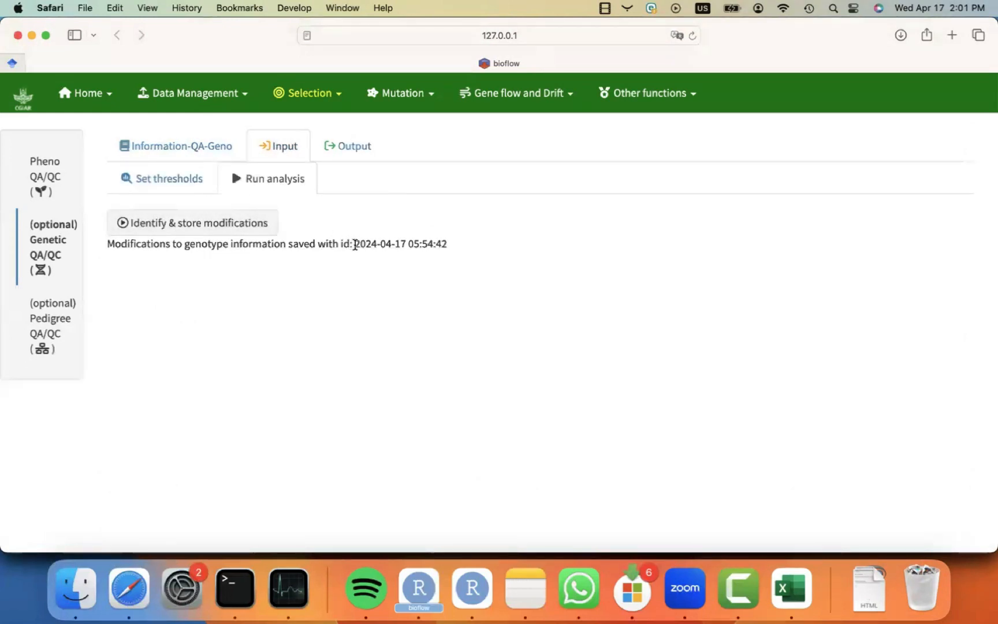
left_click_drag(355, 244, 457, 247)
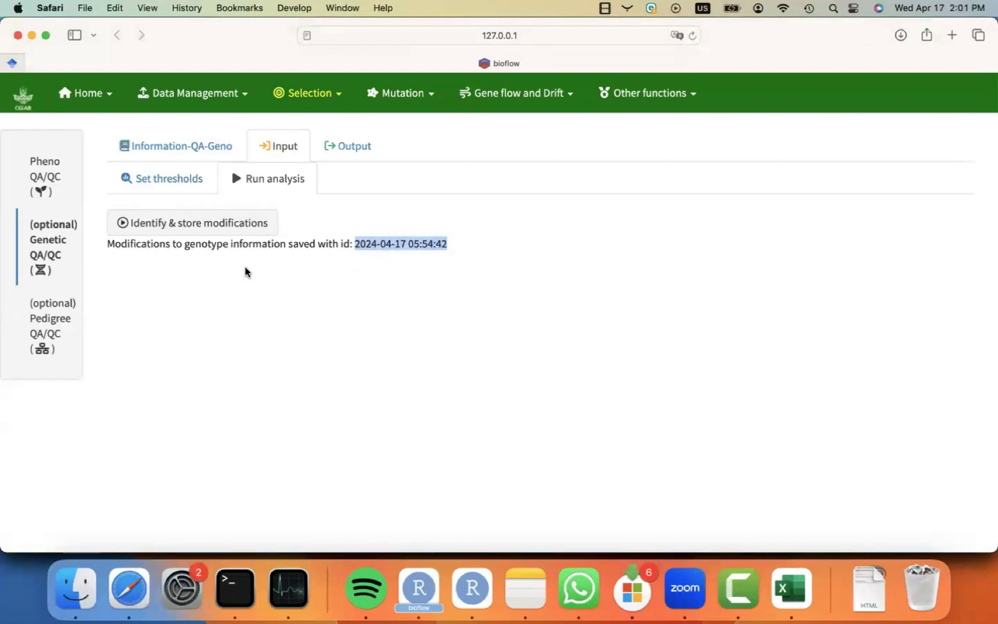
left_click(194, 146)
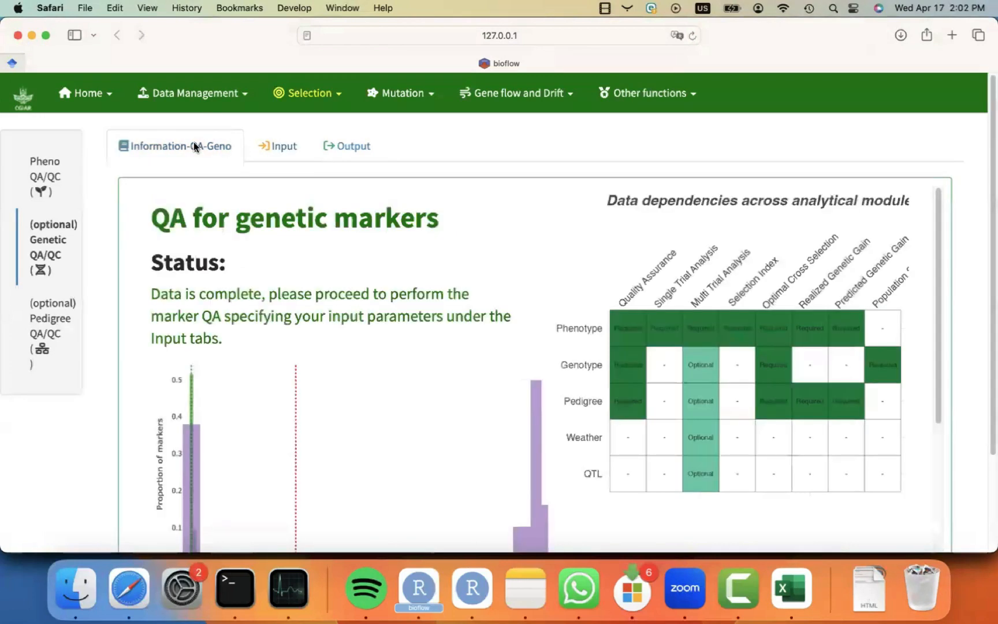
Save the analysis to the computer under the name qa_markers_pheno.
left_click(224, 101)
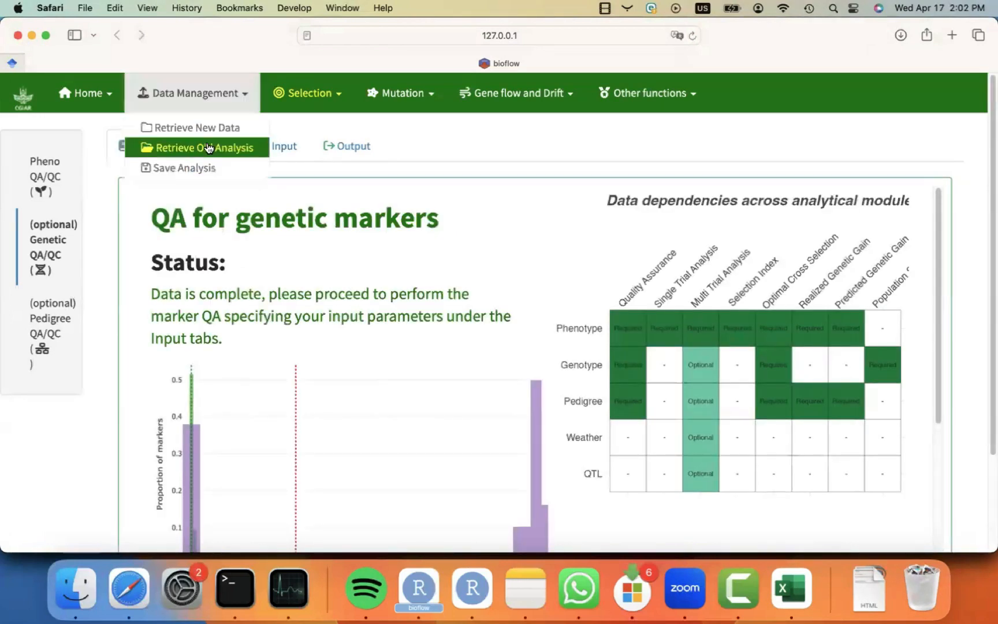
left_click(199, 168)
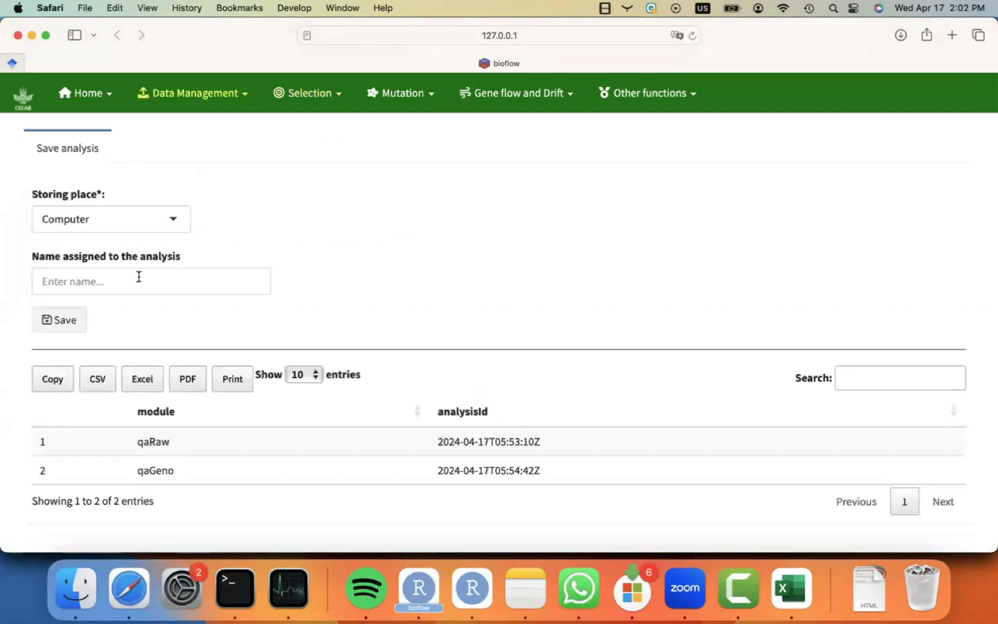
left_click(139, 276)
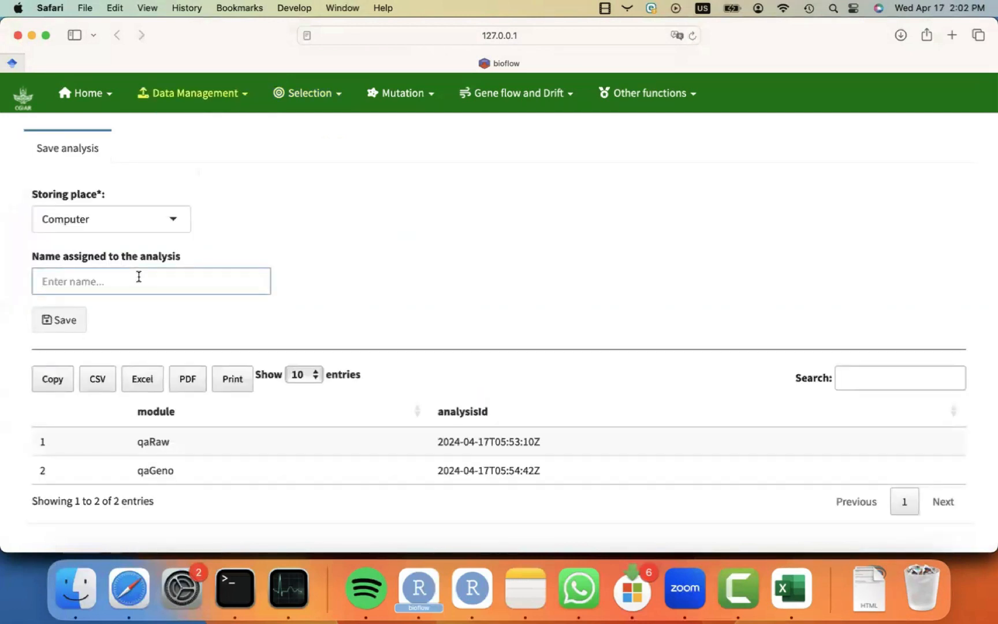
type("qa_markers_pheno")
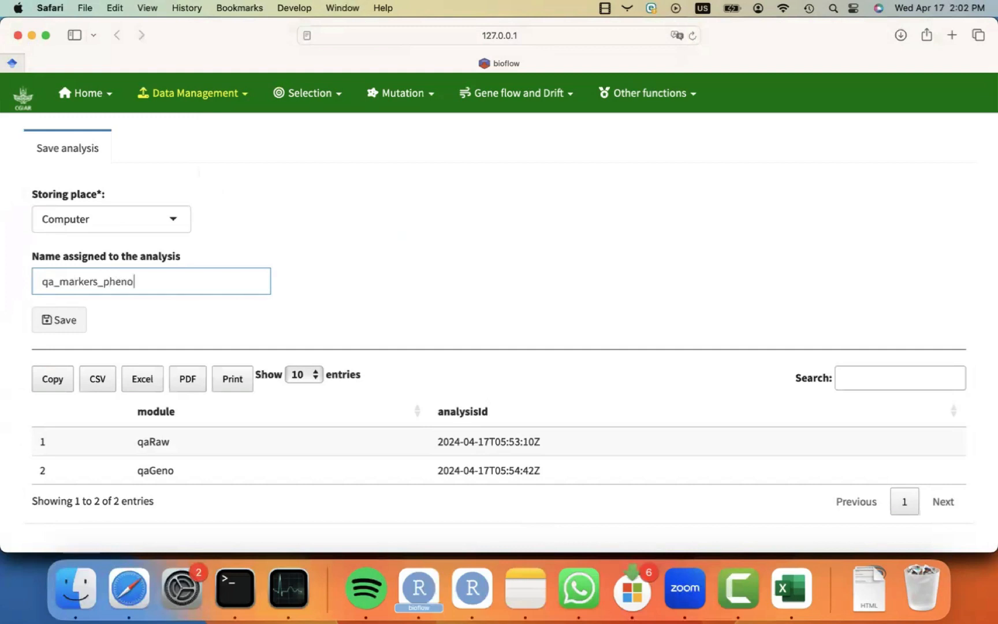
type("ty")
key("BackSpace")
key("BackSpace")
left_click(67, 319)
left_click(82, 322)
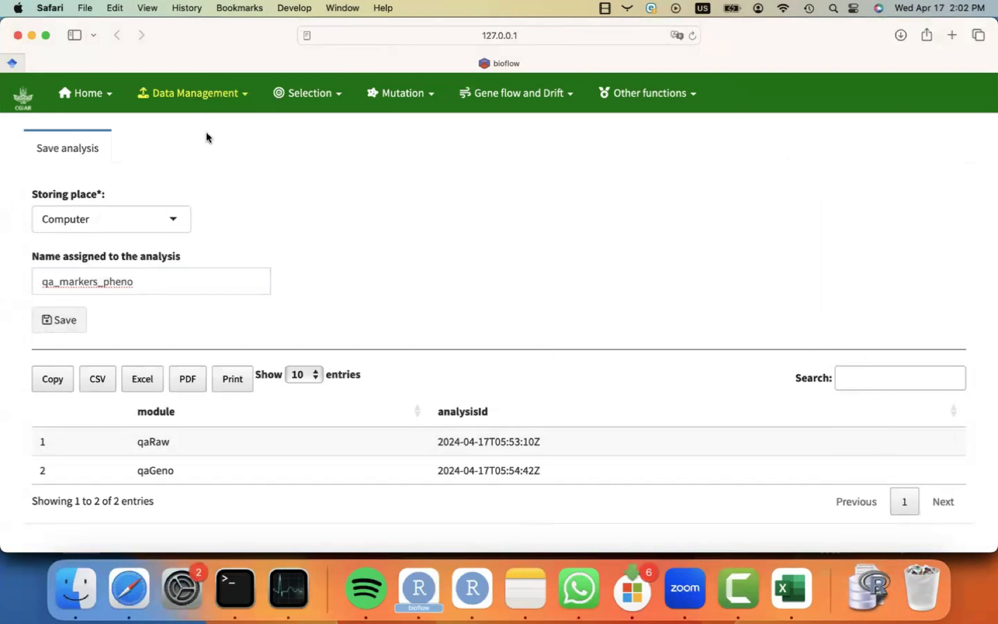
Open the About us page with the contact and development information.
left_click(109, 96)
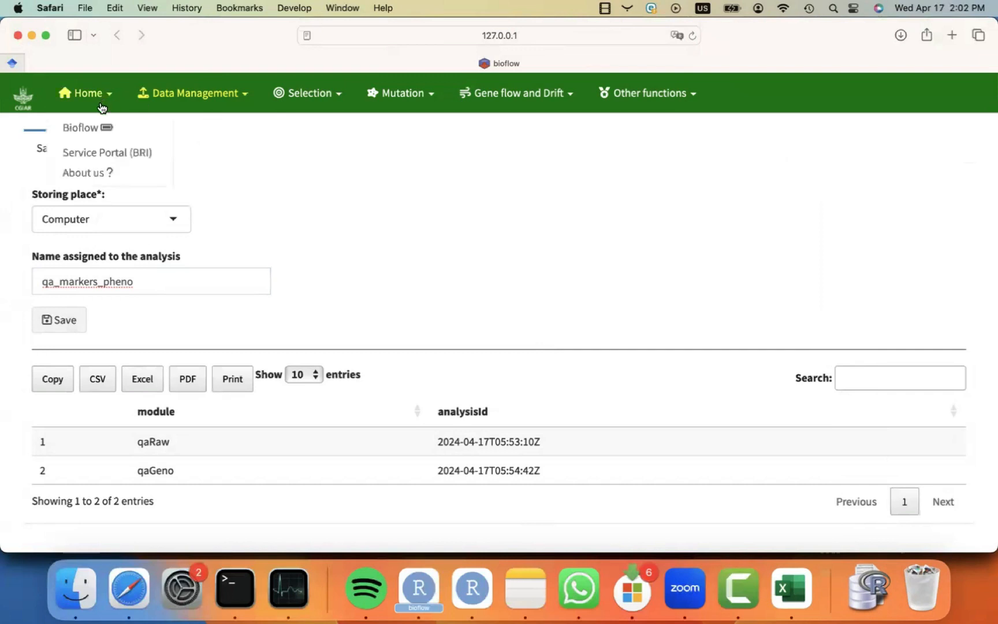
left_click(106, 174)
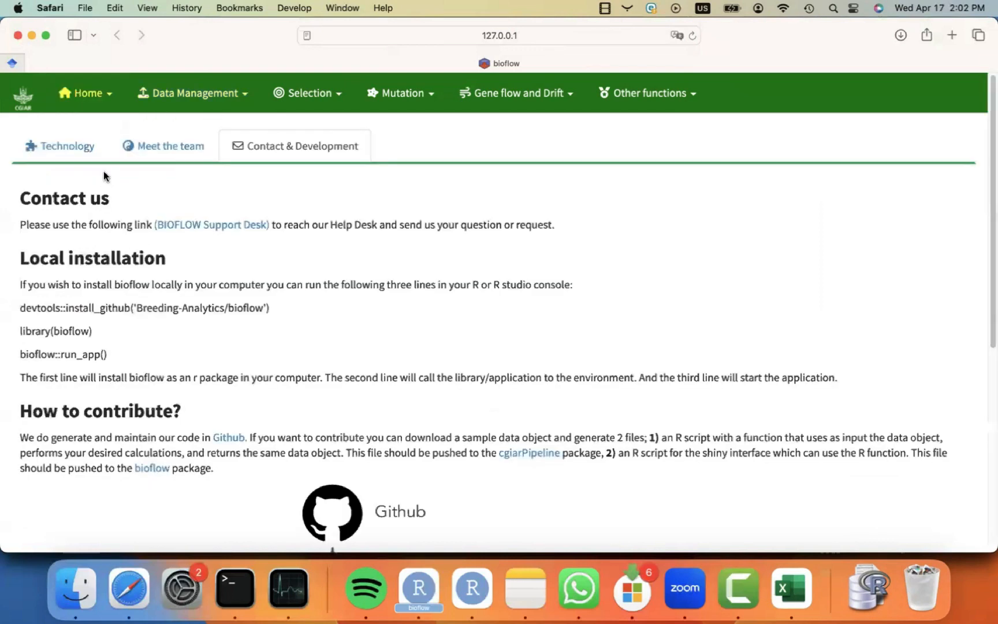